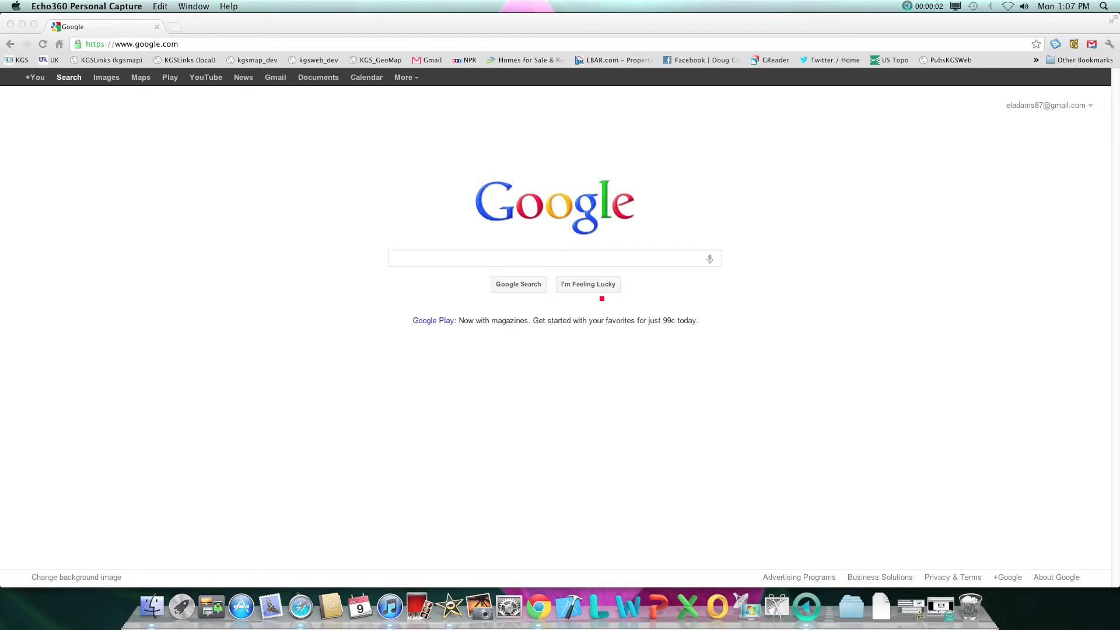
Search Google for 'kgs' and open the 'Welcome to Kentucky Geological Survey' result
{"action": "left_click", "coordinate": [602, 259]}
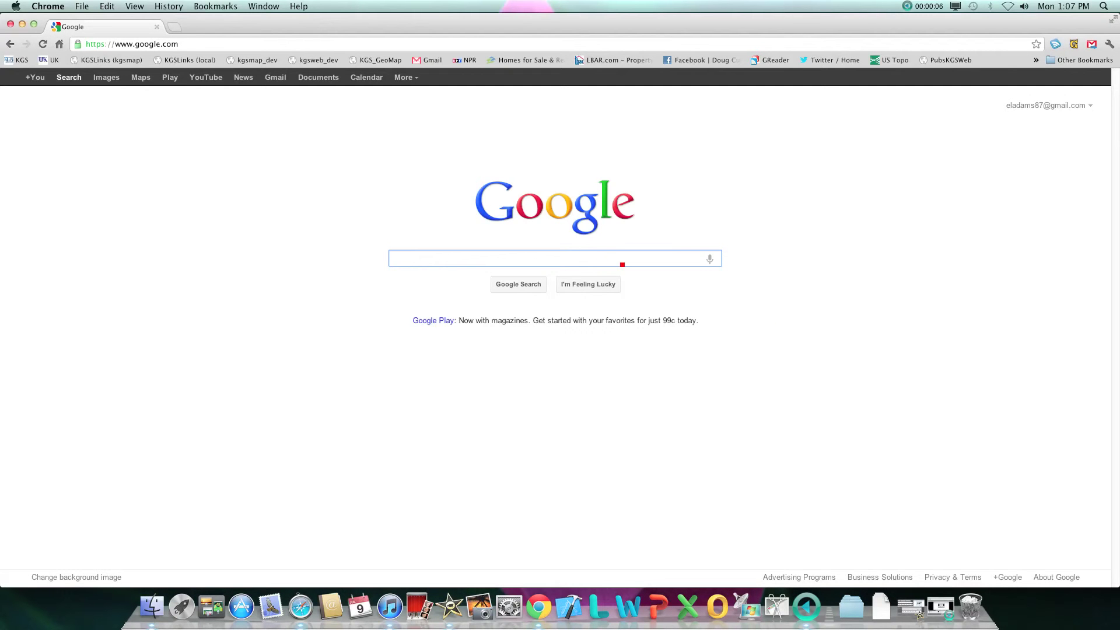
{"action": "type", "text": "kgs"}
{"action": "key", "text": "Return"}
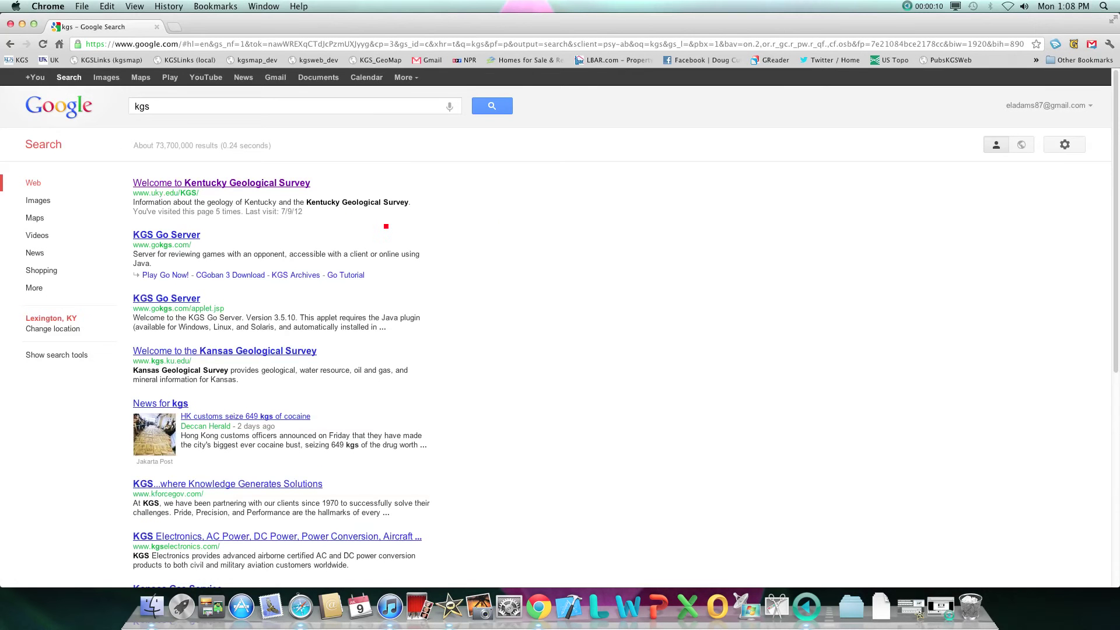
{"action": "left_click", "coordinate": [292, 184]}
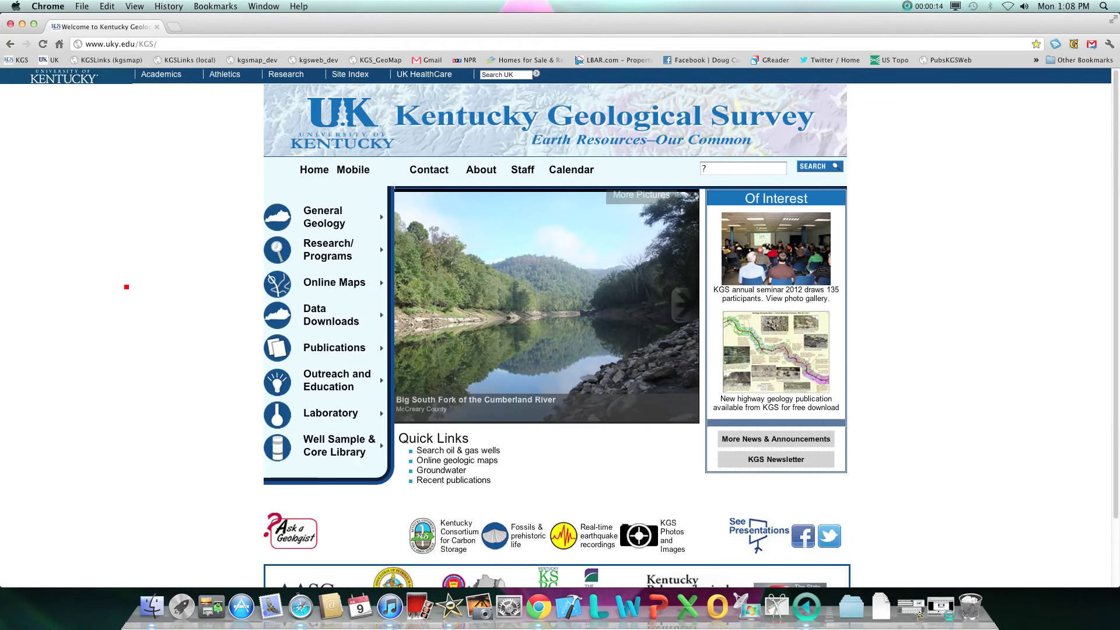
Open the Groundwater Quality map from the Online Maps menu
{"action": "mouse_move", "coordinate": [365, 284]}
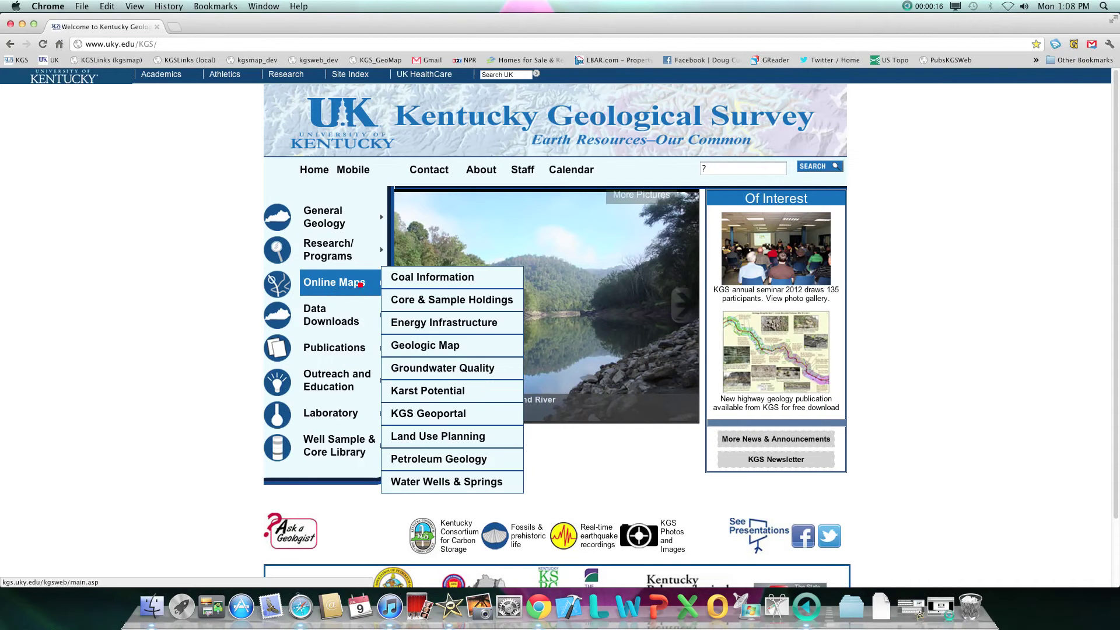
{"action": "left_click", "coordinate": [452, 368]}
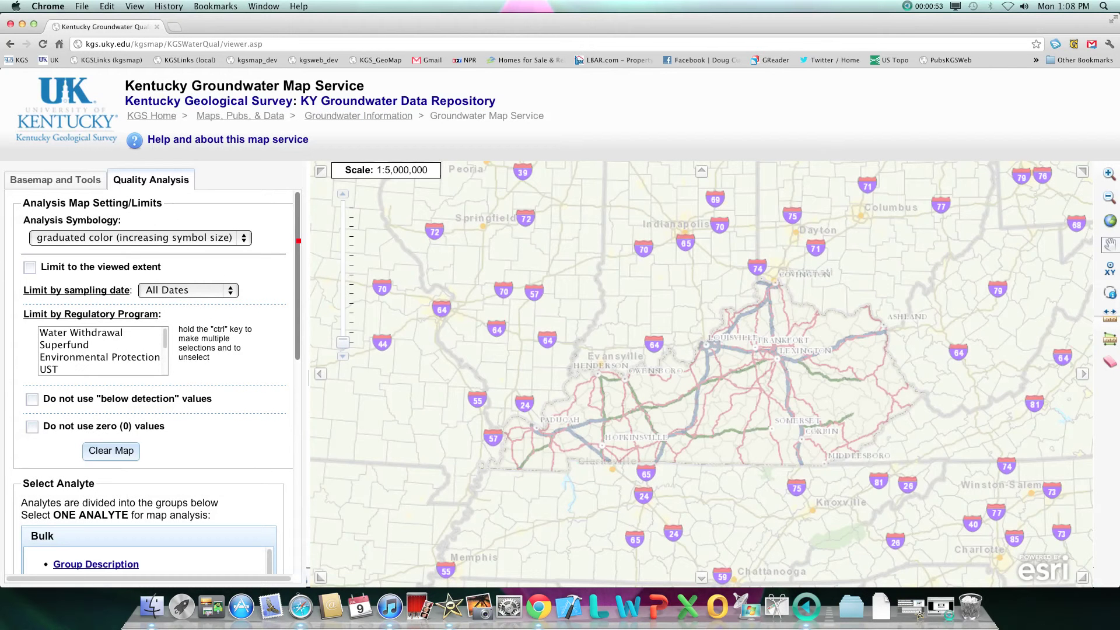
Set the basemap to KY Aerial (2010 - 1 meter), then return to the KGS homepage
{"action": "scroll", "coordinate": [152, 379], "scroll_direction": "down", "scroll_amount": 2}
{"action": "scroll", "coordinate": [300, 267], "scroll_direction": "down", "scroll_amount": 10}
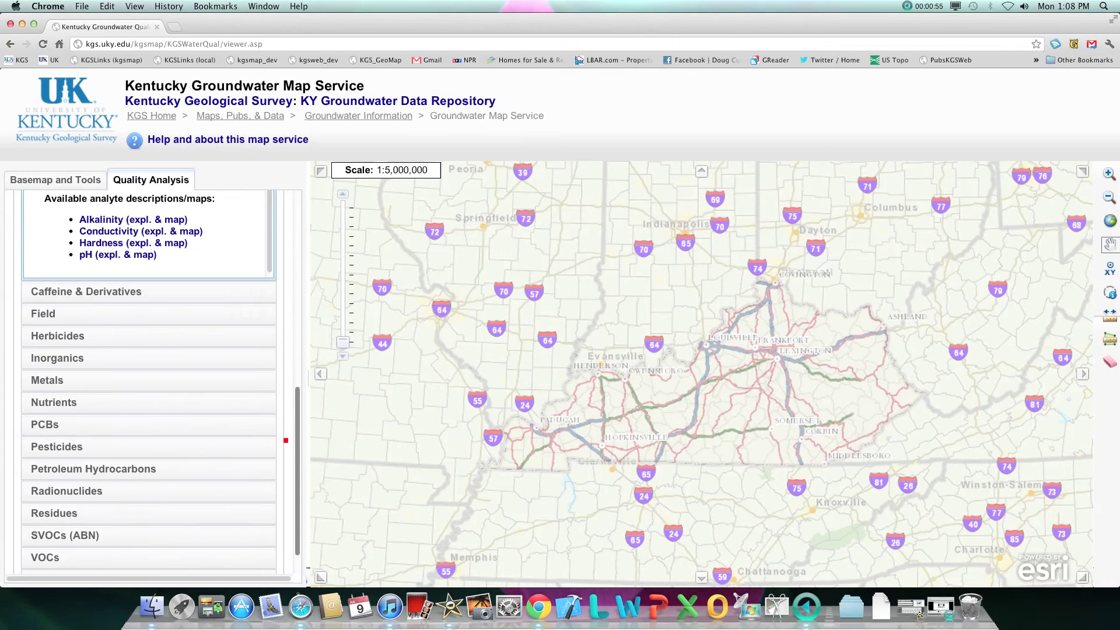
{"action": "scroll", "coordinate": [286, 456], "scroll_direction": "up", "scroll_amount": 10}
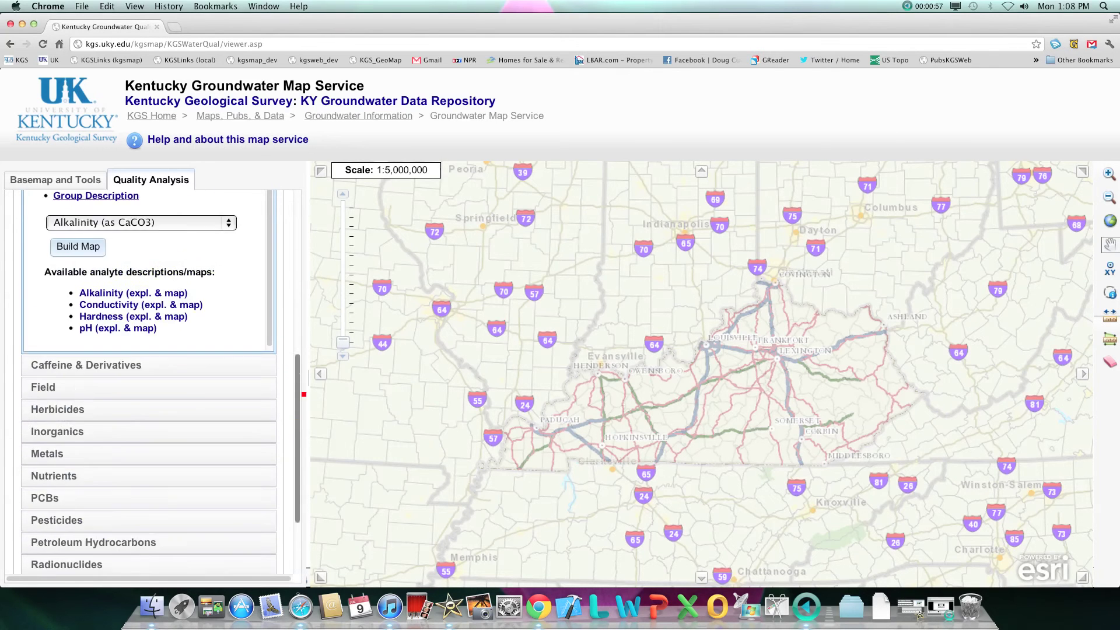
{"action": "scroll", "coordinate": [233, 251], "scroll_direction": "up", "scroll_amount": 4}
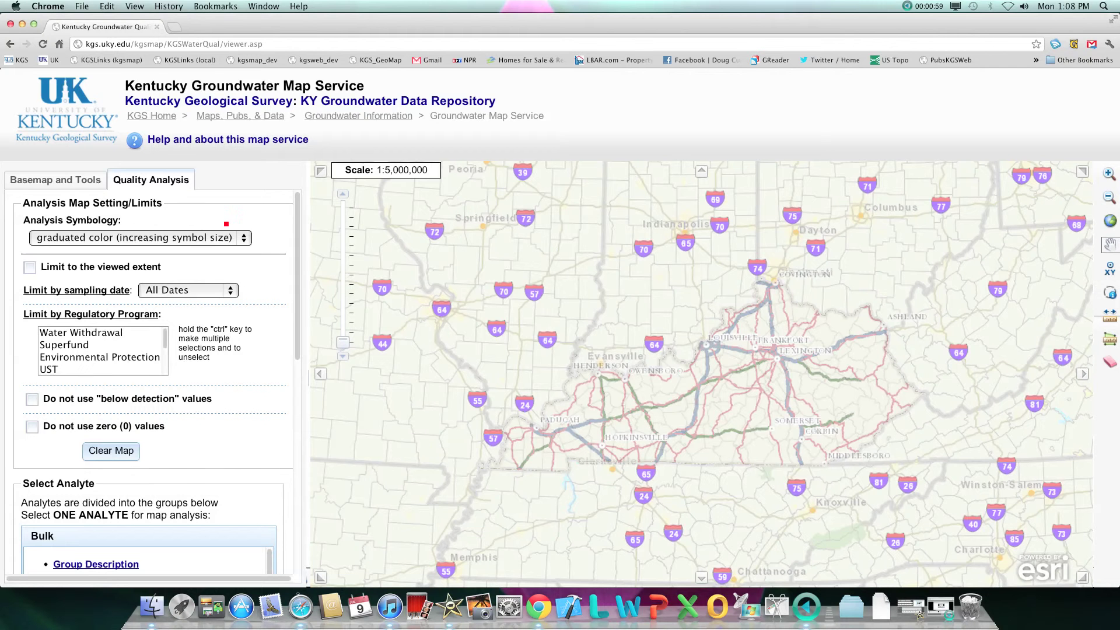
{"action": "left_click", "coordinate": [81, 182]}
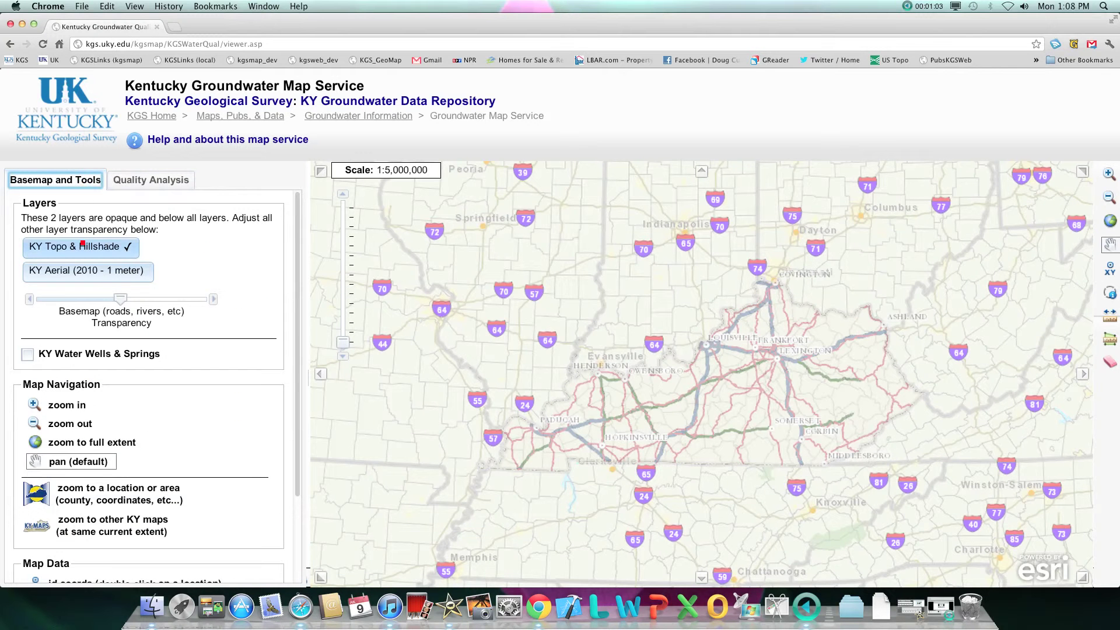
{"action": "left_click", "coordinate": [127, 265]}
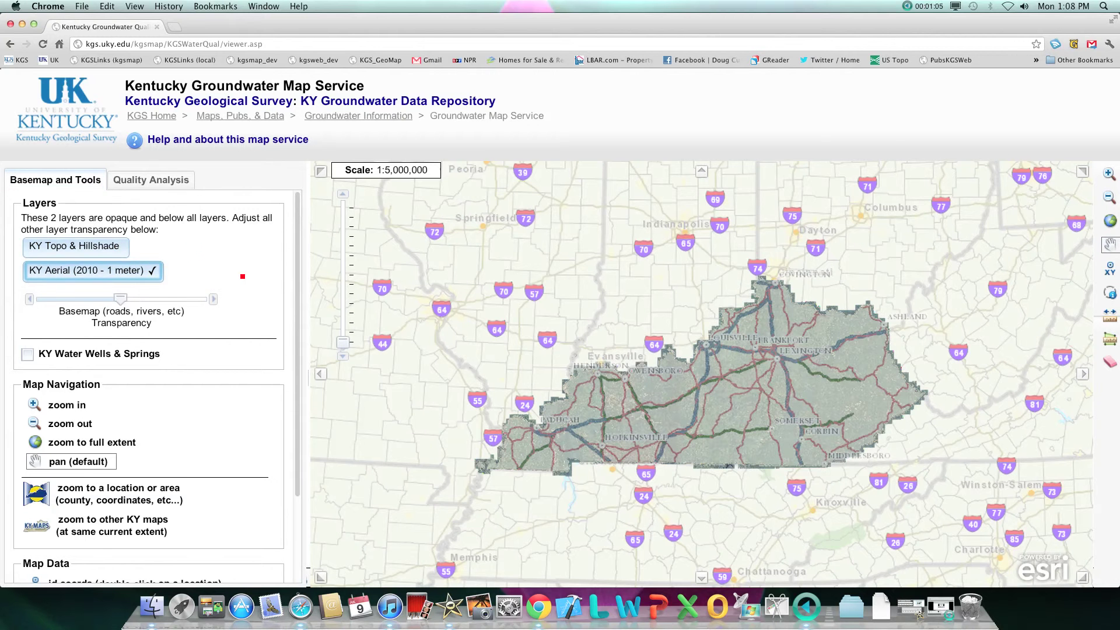
{"action": "scroll", "coordinate": [248, 280], "scroll_direction": "down", "scroll_amount": 4}
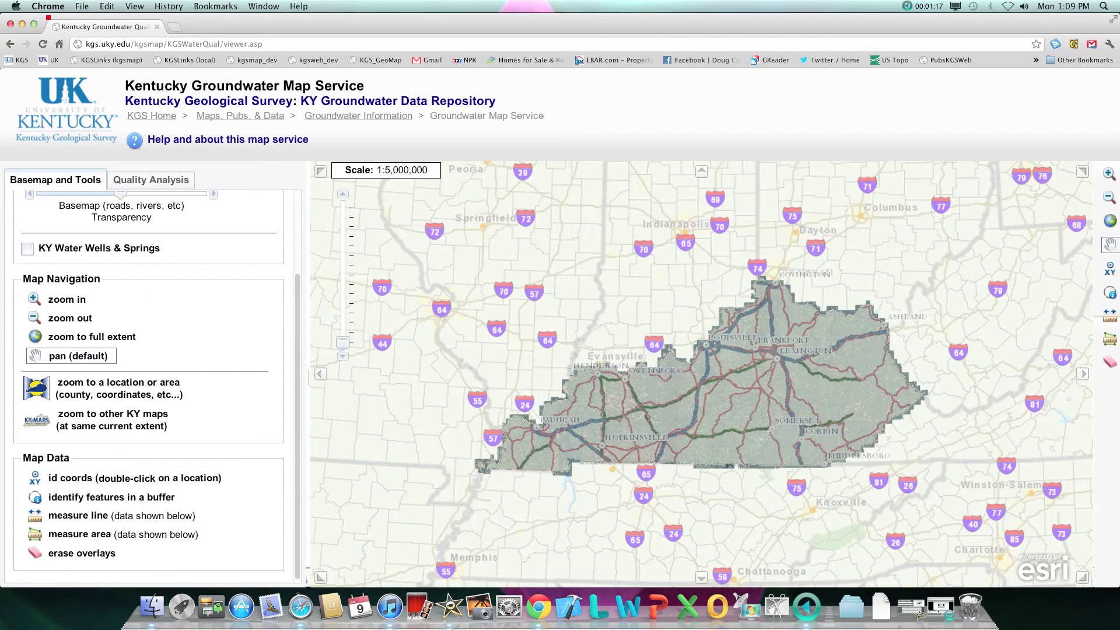
{"action": "left_click", "coordinate": [10, 44]}
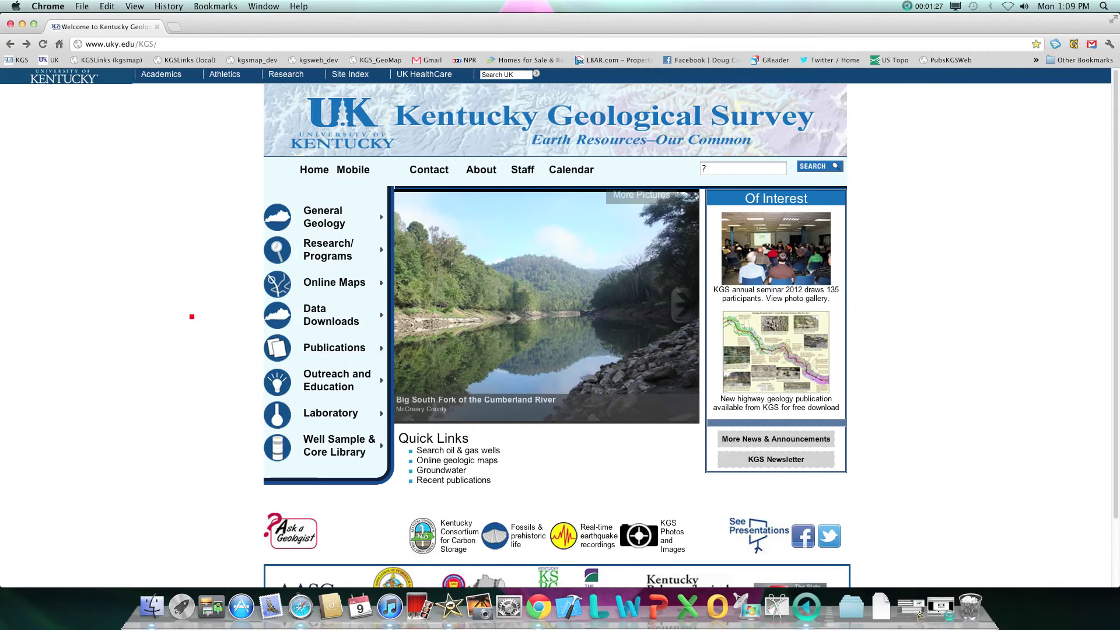
Open the Karst Potential map from the Online Maps menu
{"action": "mouse_move", "coordinate": [350, 282]}
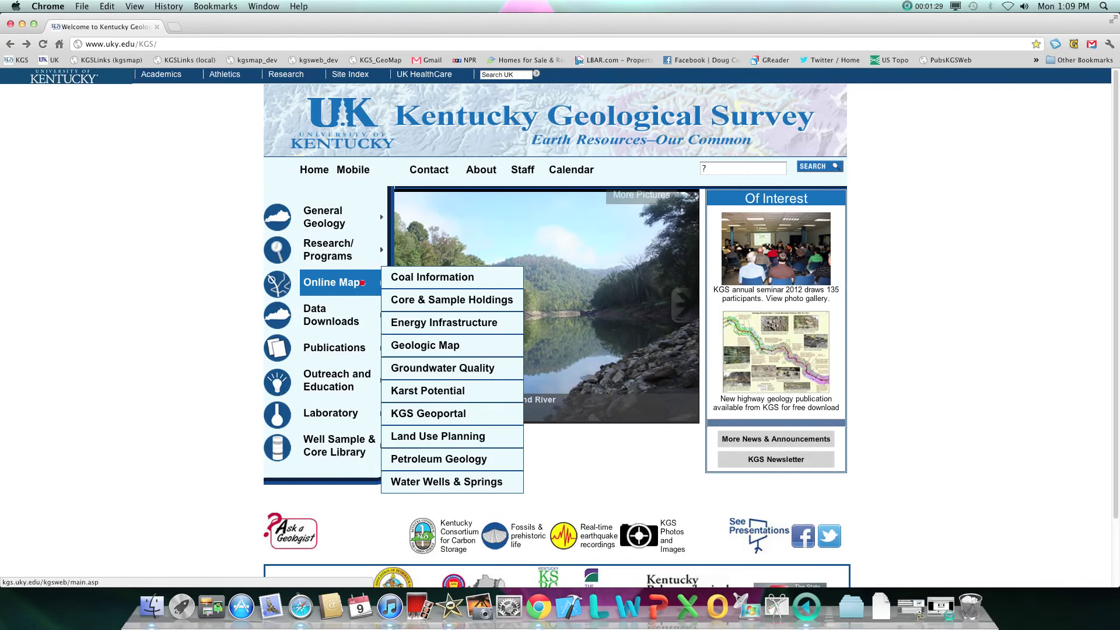
{"action": "left_click", "coordinate": [424, 390]}
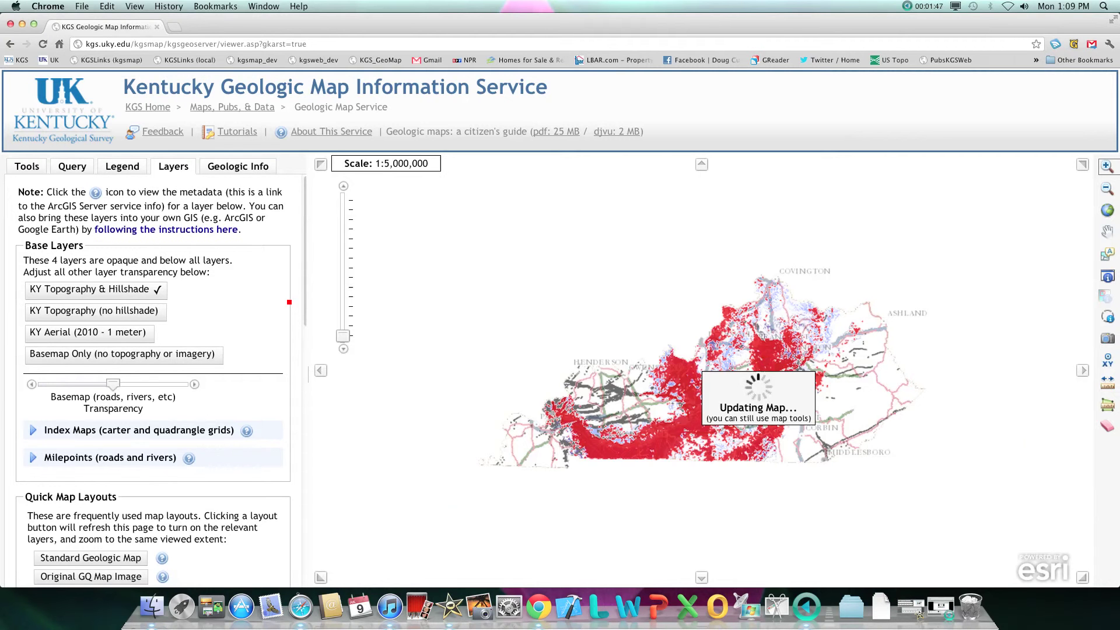
Show Water Wells & Springs with Sinkhole Outlines, adjust both layers' transparency, and go back
{"action": "scroll", "coordinate": [289, 302], "scroll_direction": "down", "scroll_amount": 10}
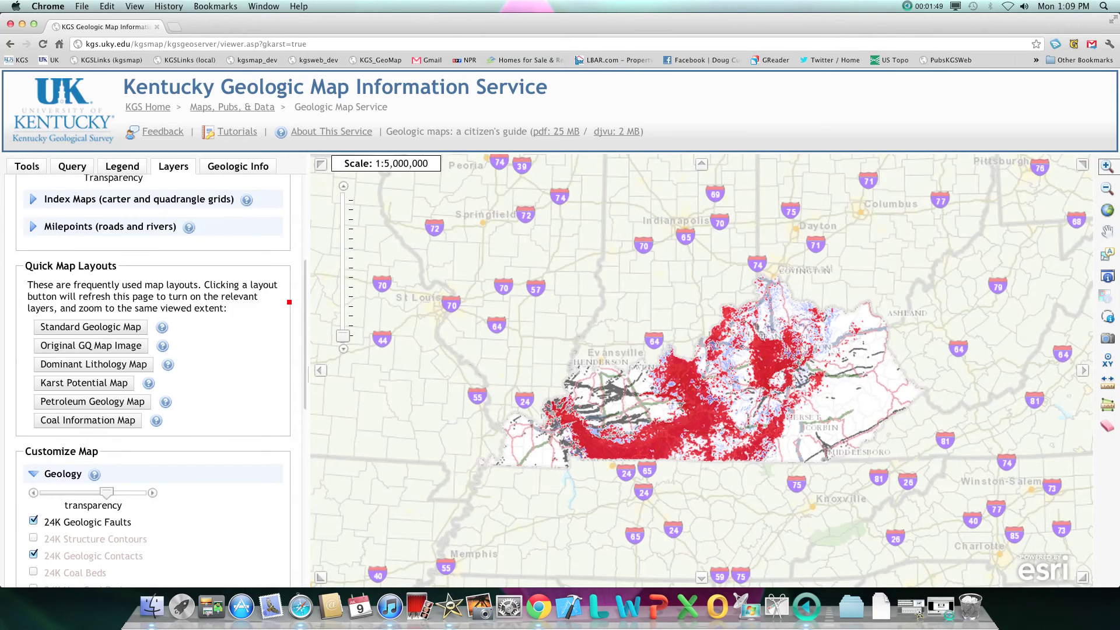
{"action": "scroll", "coordinate": [289, 302], "scroll_direction": "down", "scroll_amount": 5}
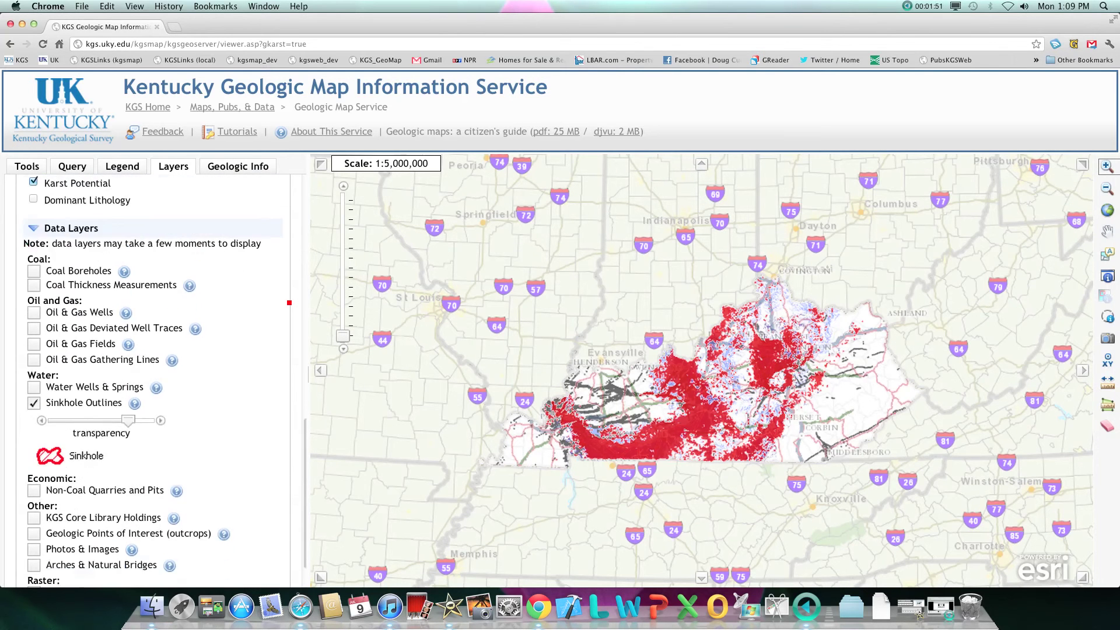
{"action": "left_click", "coordinate": [34, 344]}
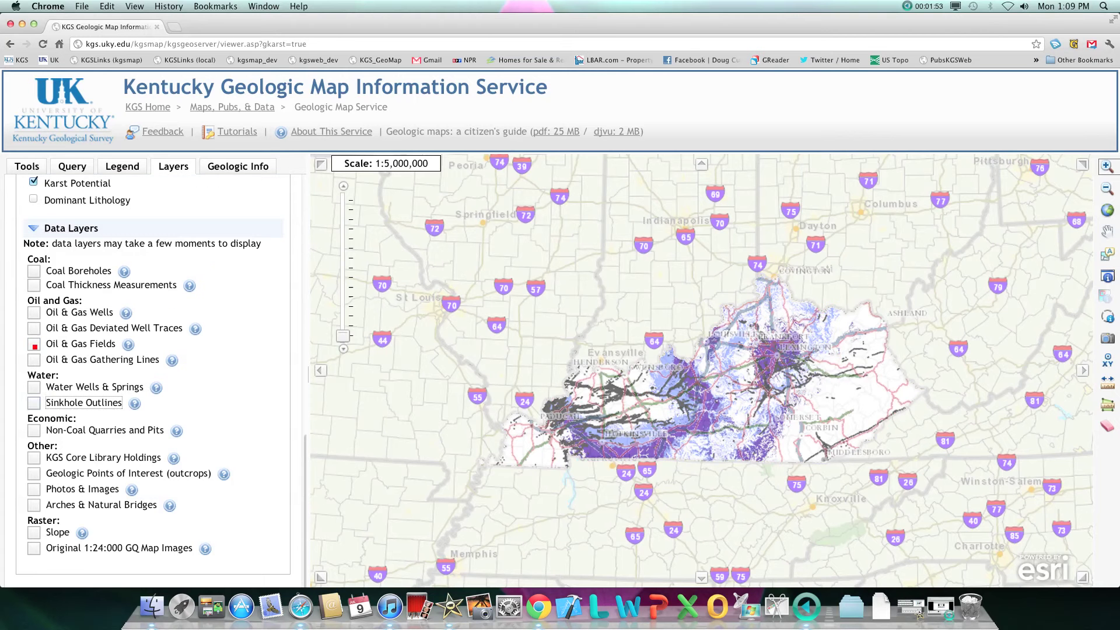
{"action": "left_click", "coordinate": [33, 387]}
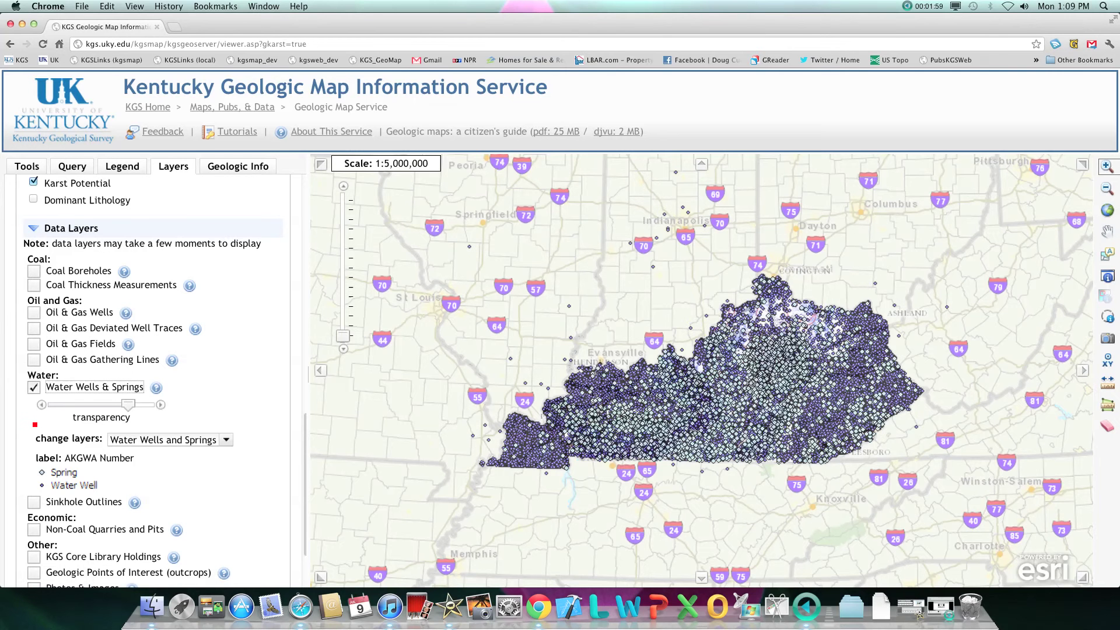
{"action": "left_click", "coordinate": [35, 501]}
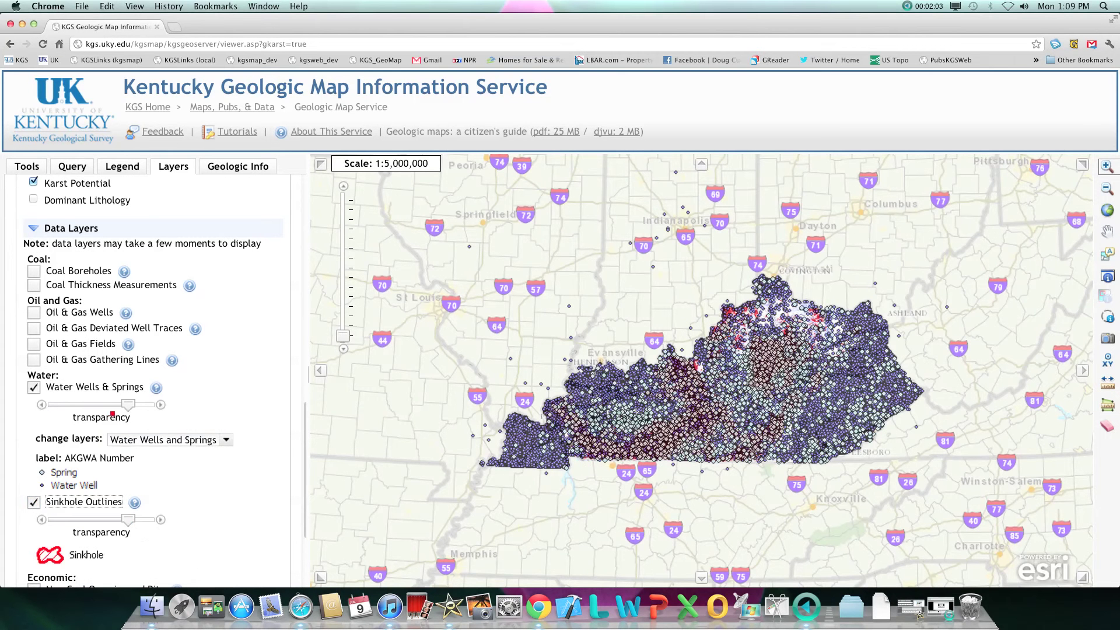
{"action": "left_click_drag", "start_coordinate": [131, 410], "coordinate": [95, 410]}
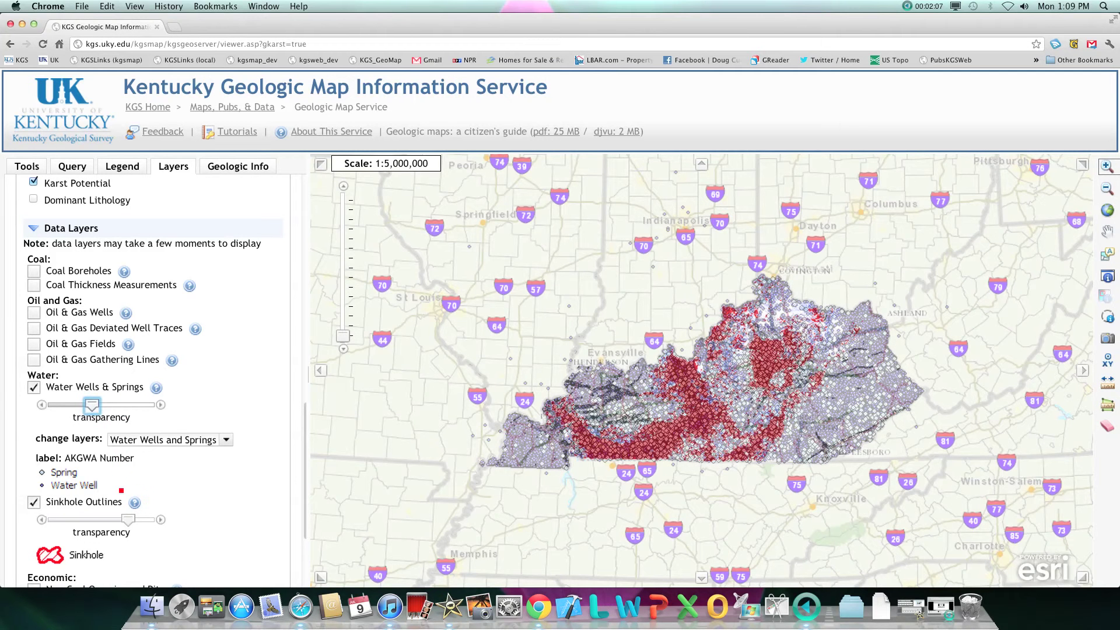
{"action": "left_click_drag", "start_coordinate": [124, 516], "coordinate": [146, 523]}
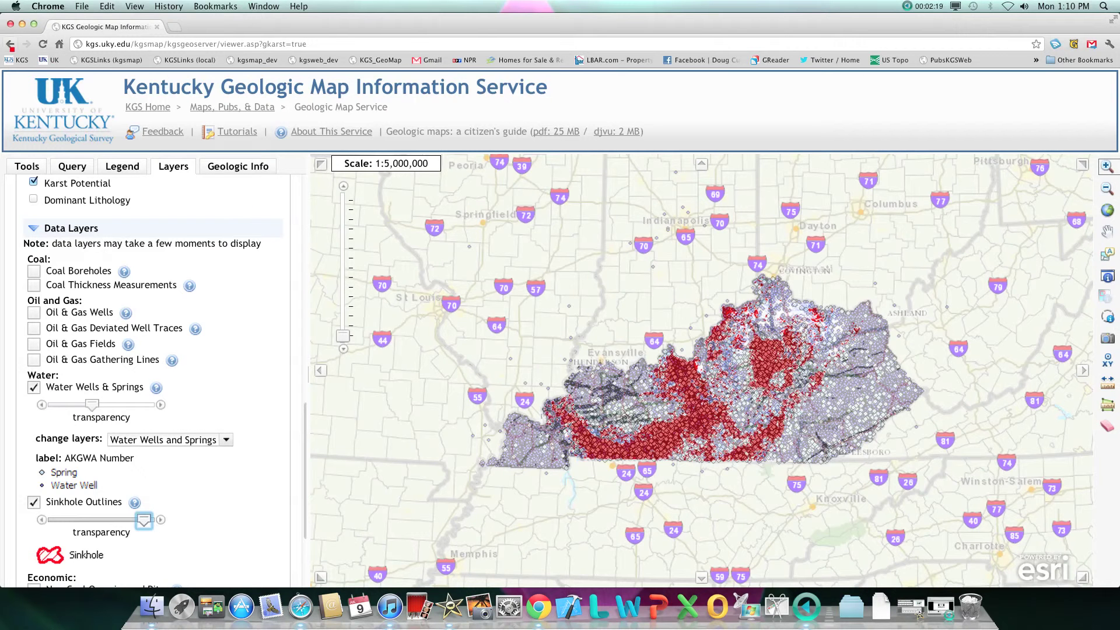
{"action": "left_click", "coordinate": [10, 43]}
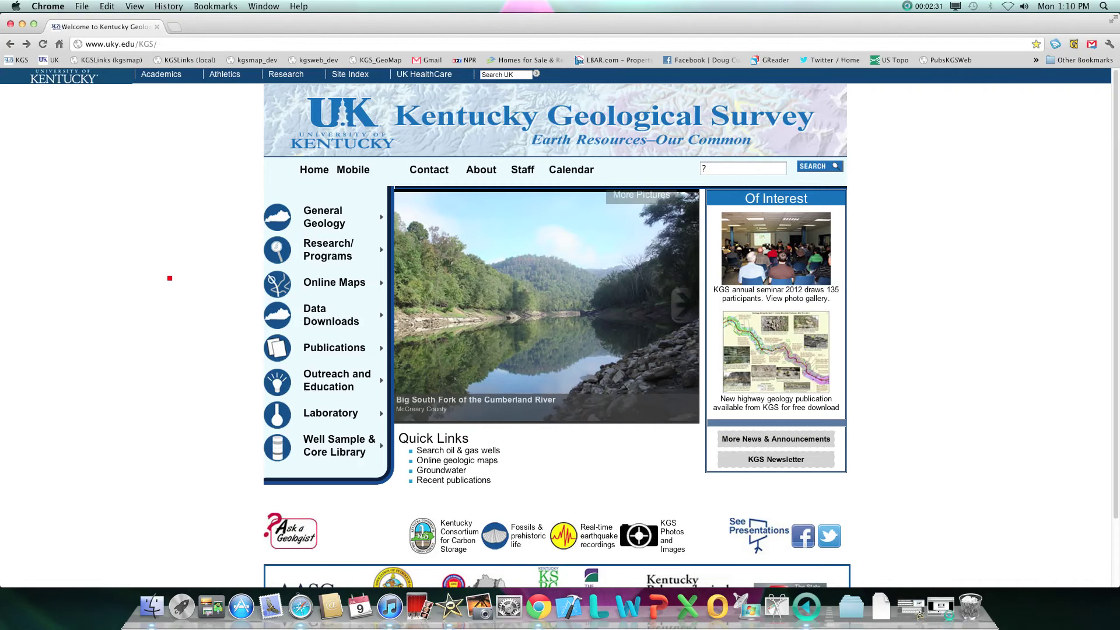
Open the Groundwater Information page and view the groundwater quality data services
{"action": "mouse_move", "coordinate": [326, 315]}
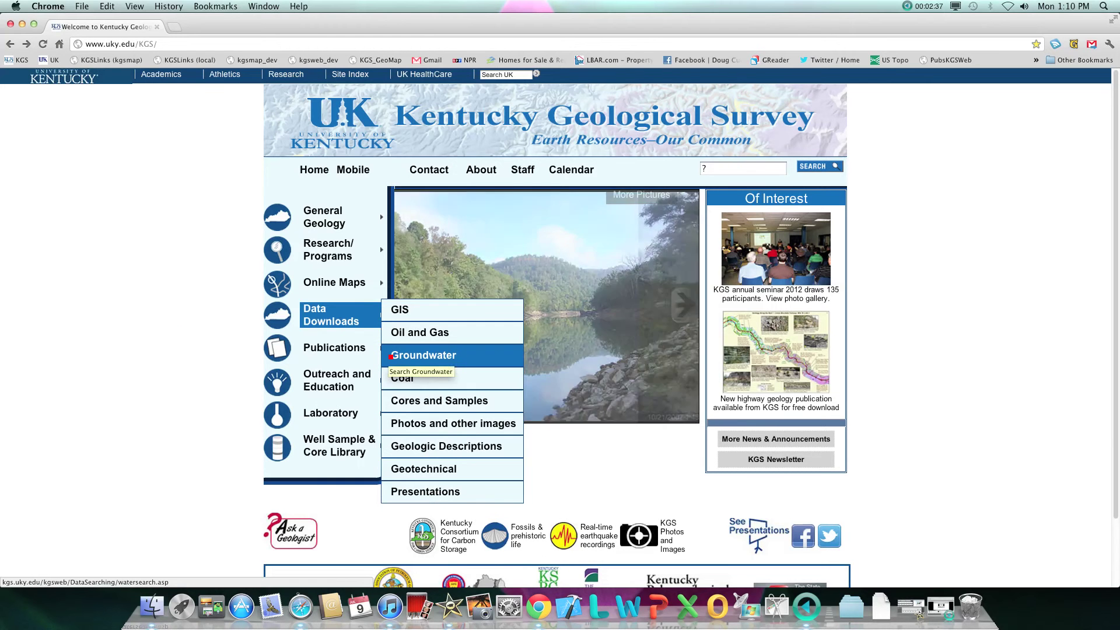
{"action": "left_click", "coordinate": [390, 356]}
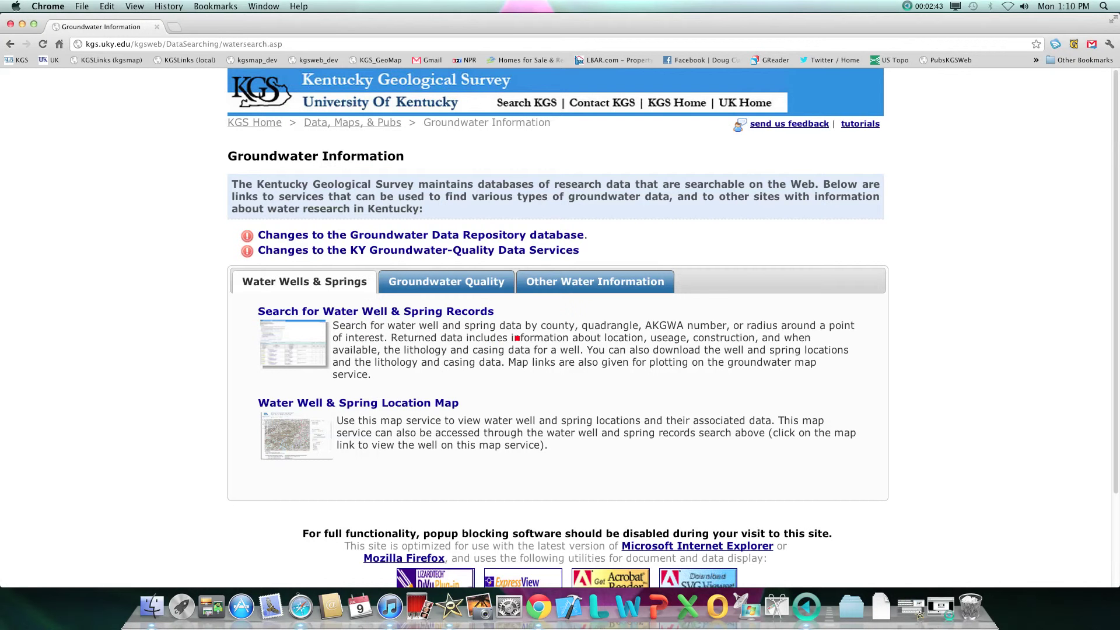
{"action": "left_click", "coordinate": [506, 281]}
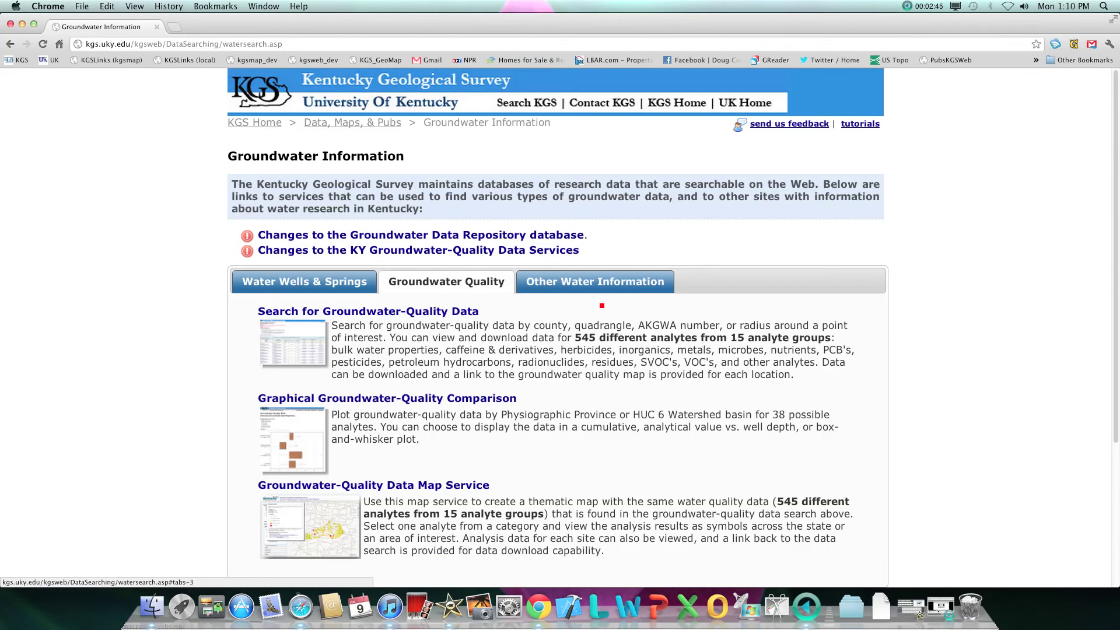
{"action": "scroll", "coordinate": [601, 305], "scroll_direction": "down", "scroll_amount": 3}
Browse Other Water Information, then open the Water Well & Spring Records search
{"action": "left_click", "coordinate": [627, 212]}
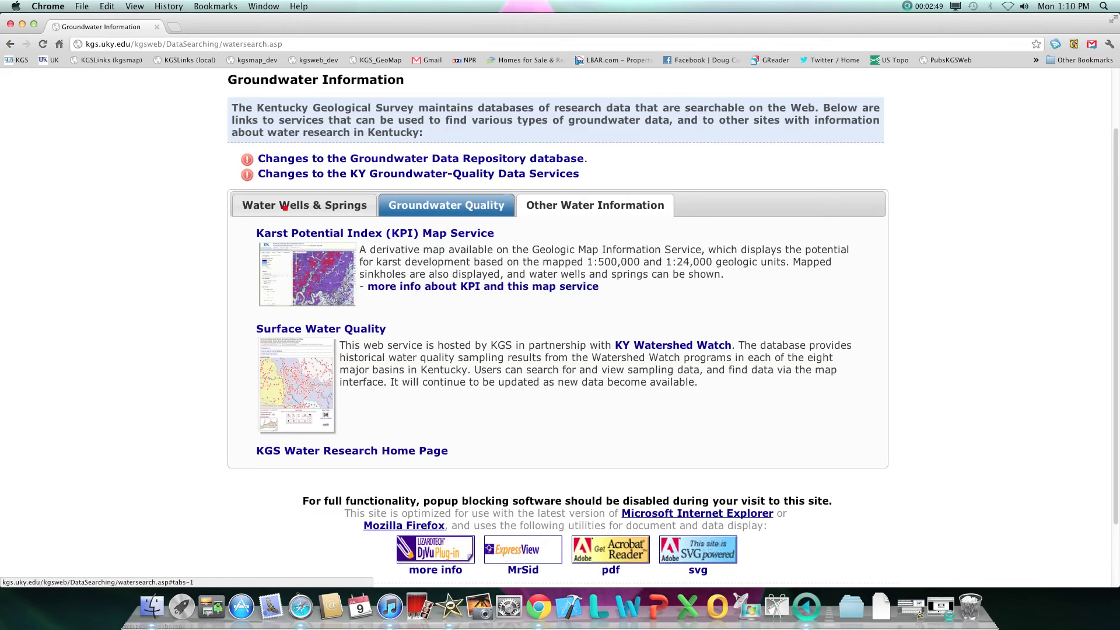
{"action": "left_click", "coordinate": [285, 206]}
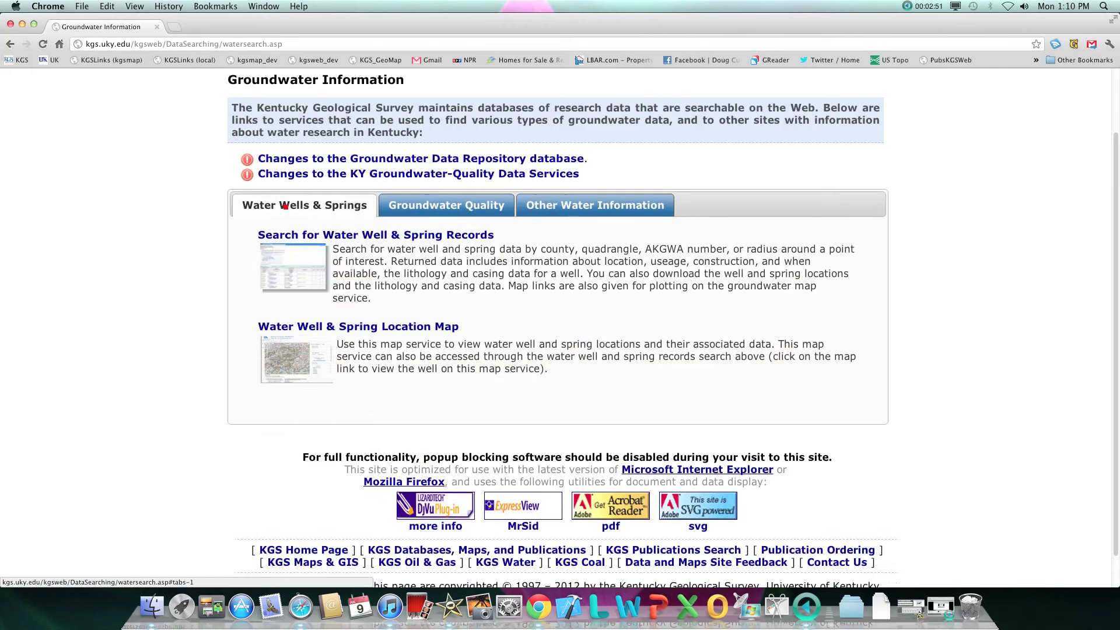
{"action": "left_click", "coordinate": [449, 236]}
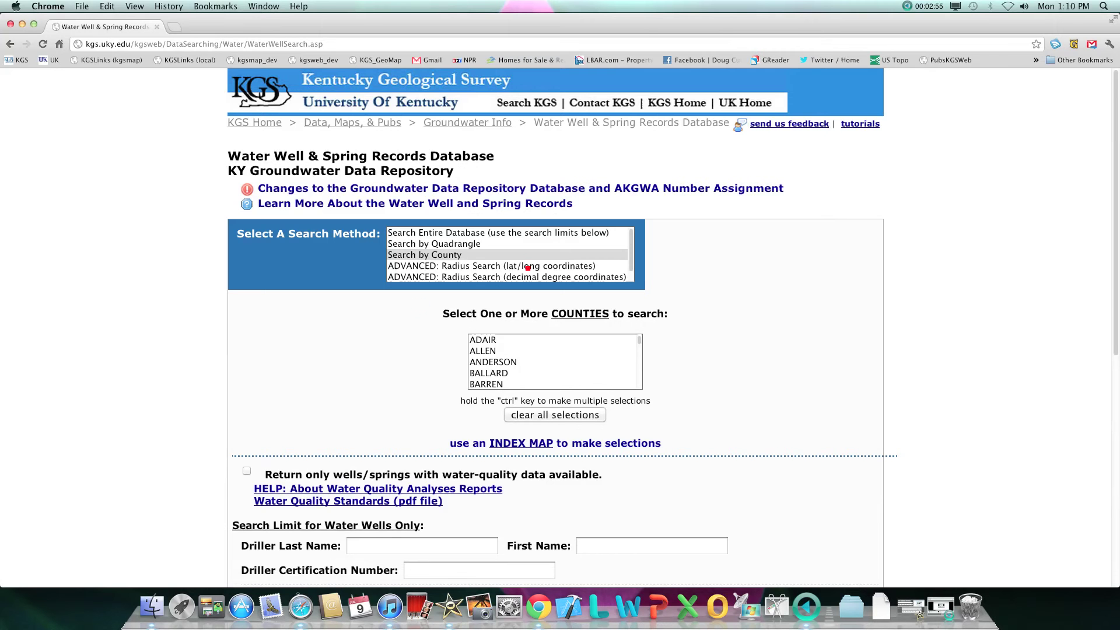
Choose the lat/long radius search and enter latitude 36° 43' 47.00"
{"action": "left_click", "coordinate": [530, 266]}
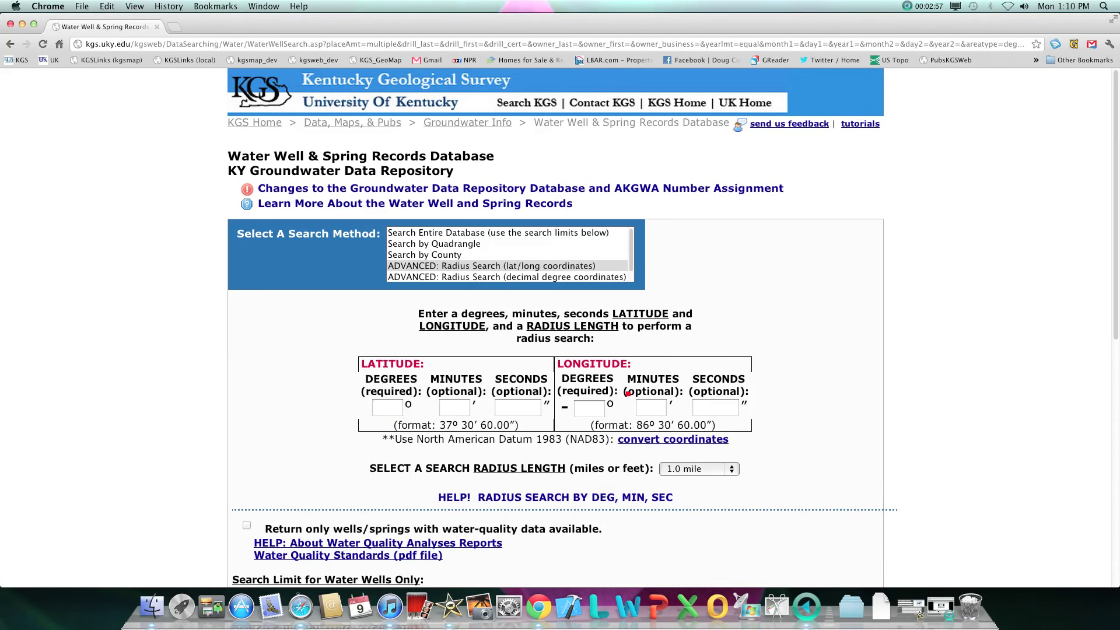
{"action": "left_click", "coordinate": [387, 408]}
{"action": "type", "text": "36"}
{"action": "key", "text": "Tab"}
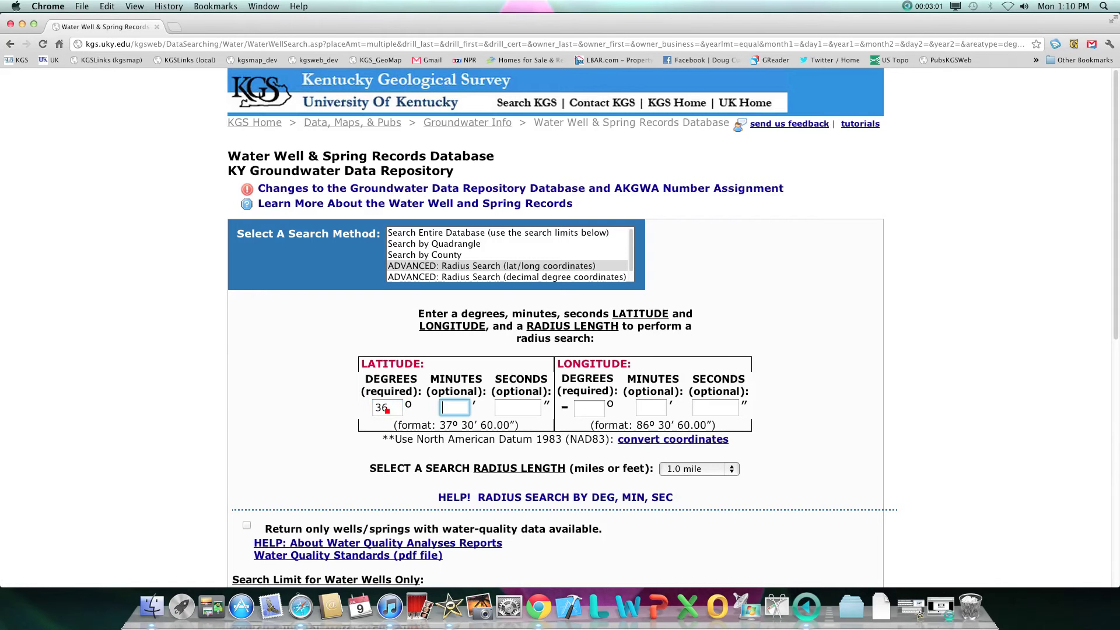
{"action": "type", "text": "43"}
{"action": "key", "text": "Tab"}
{"action": "type", "text": "47"}
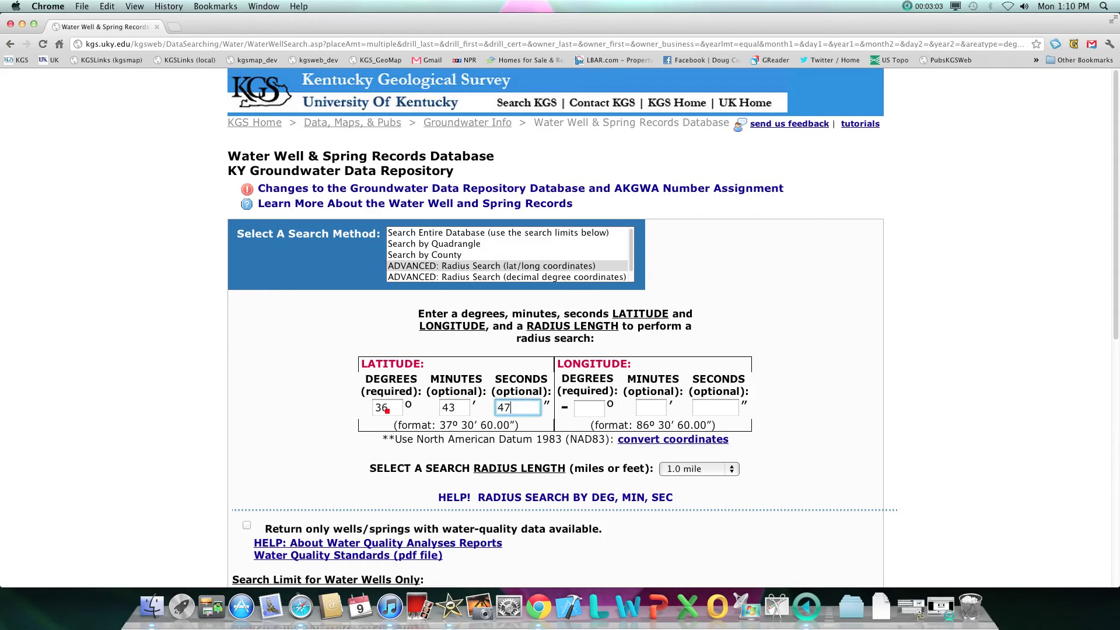
{"action": "type", "text": ".00"}
Enter longitude -86° 17' 7.00" for the radius search
{"action": "key", "text": "Tab"}
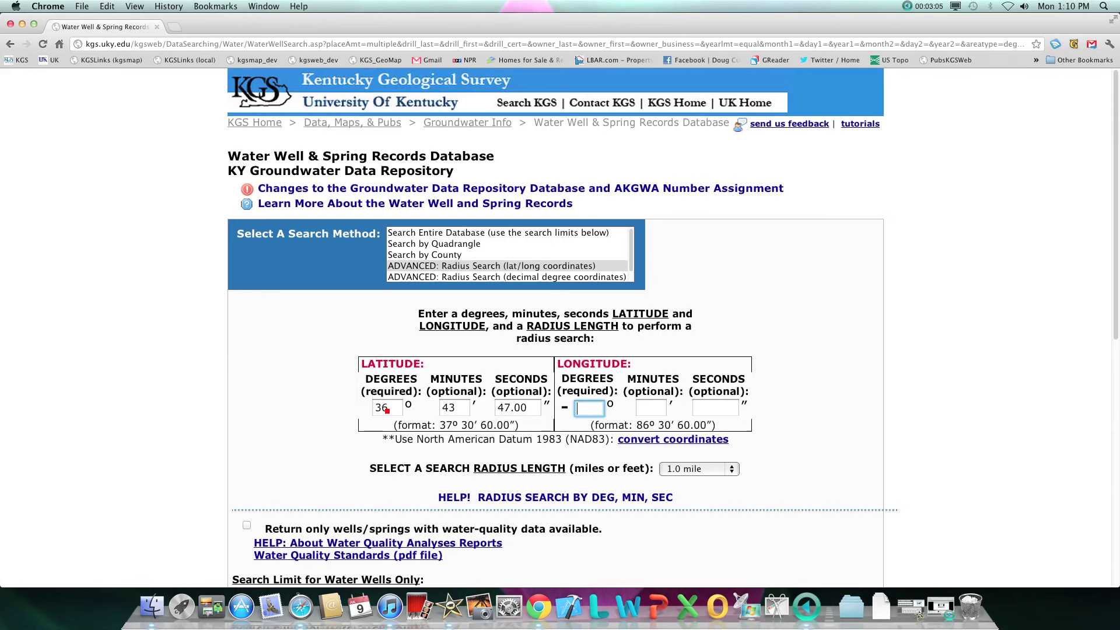
{"action": "type", "text": "86"}
{"action": "key", "text": "Tab"}
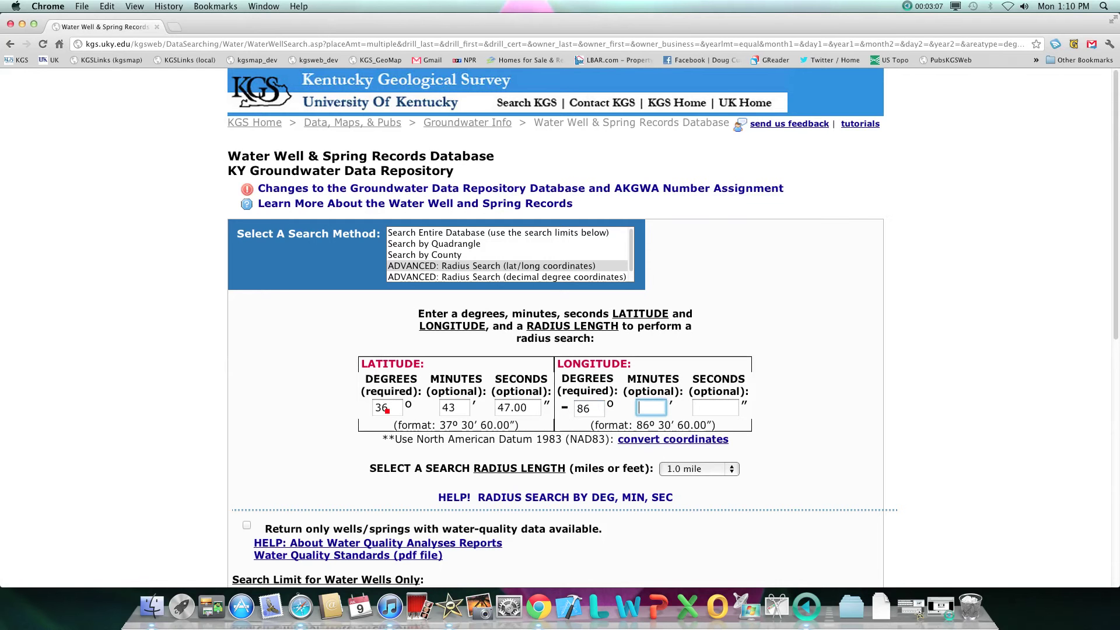
{"action": "type", "text": "17"}
{"action": "key", "text": "Tab"}
{"action": "type", "text": "7"}
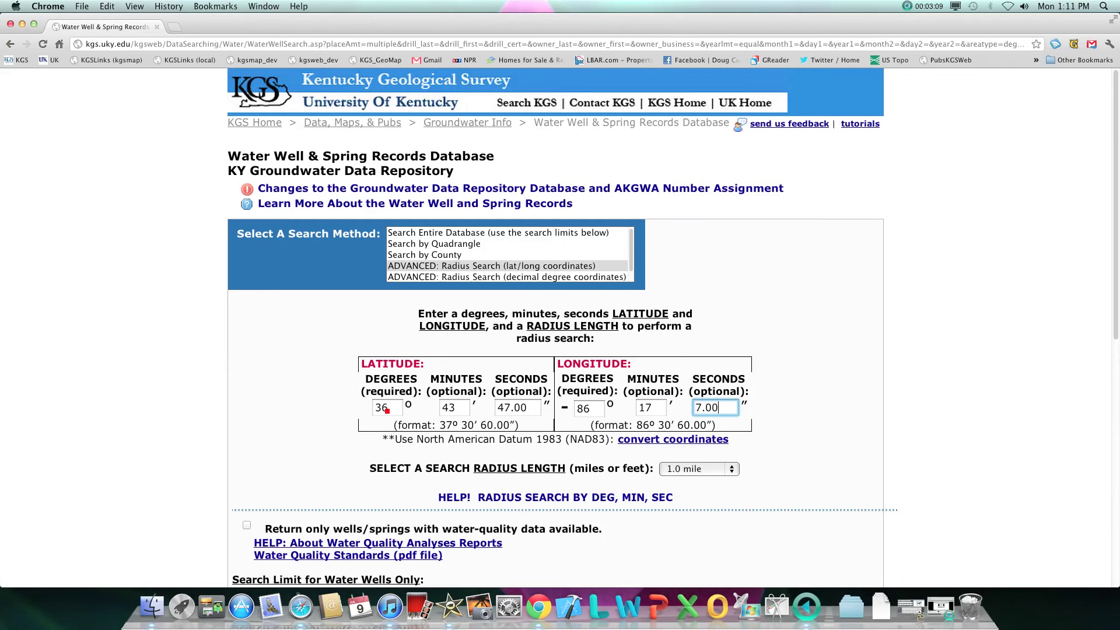
{"action": "scroll", "coordinate": [388, 410], "scroll_direction": "down", "scroll_amount": 5}
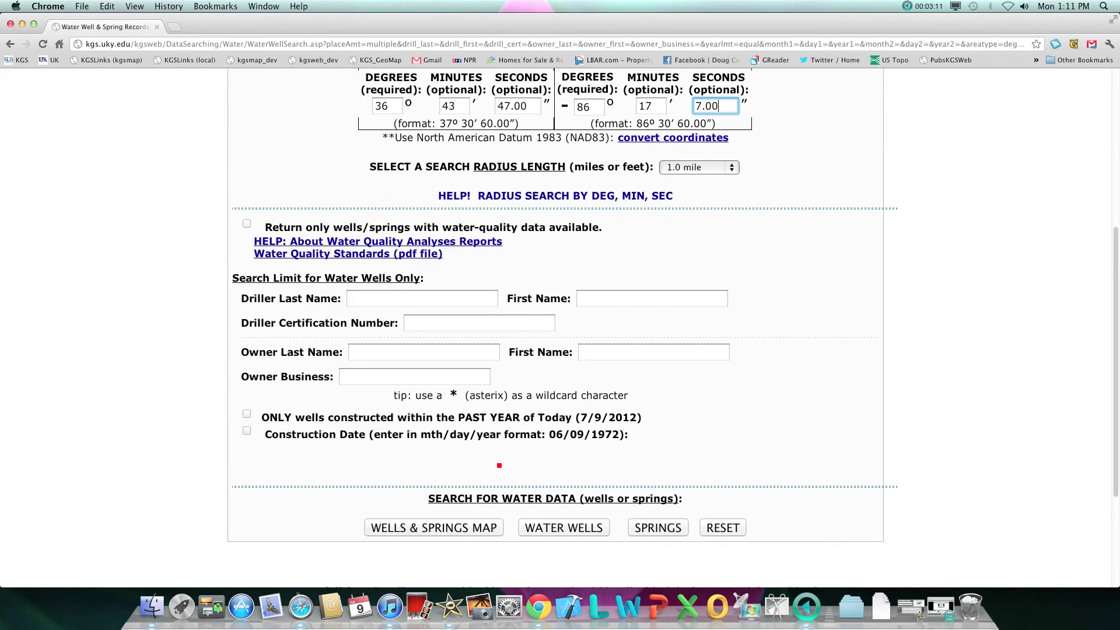
Search water wells and open well 00000715 in the groundwater map service
{"action": "left_click", "coordinate": [560, 532]}
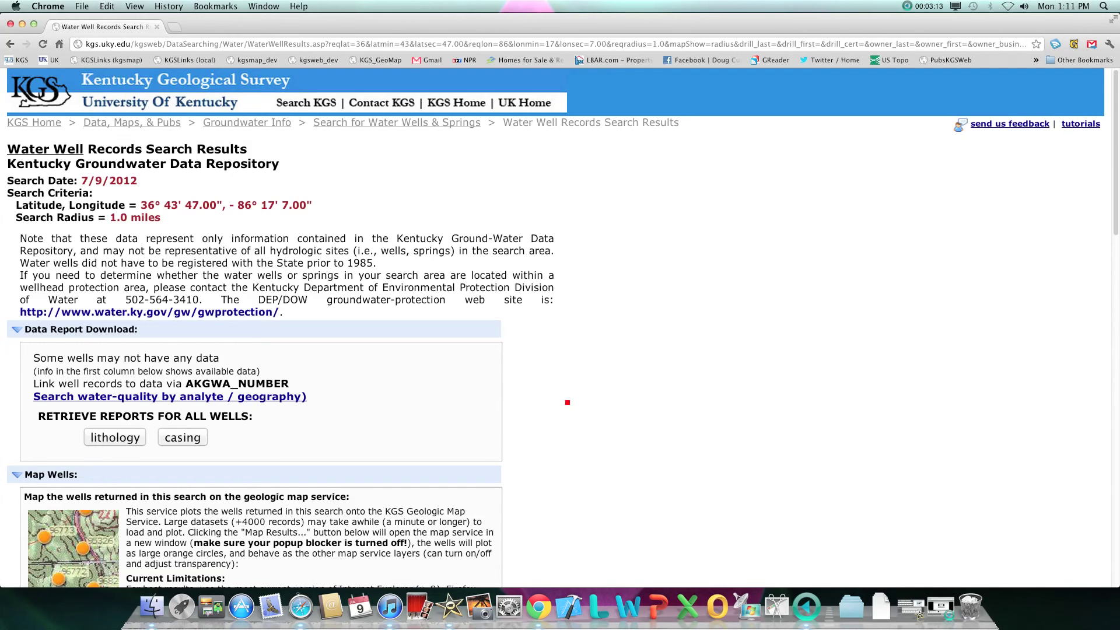
{"action": "scroll", "coordinate": [566, 402], "scroll_direction": "down", "scroll_amount": 3}
{"action": "scroll", "coordinate": [567, 402], "scroll_direction": "down", "scroll_amount": 7}
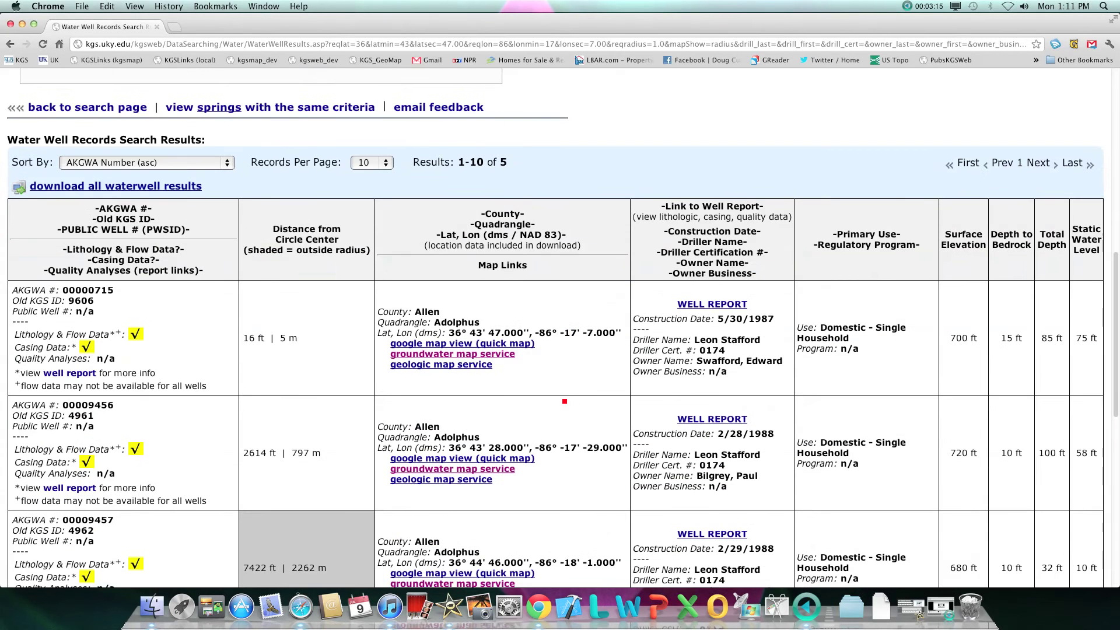
{"action": "left_click", "coordinate": [509, 354]}
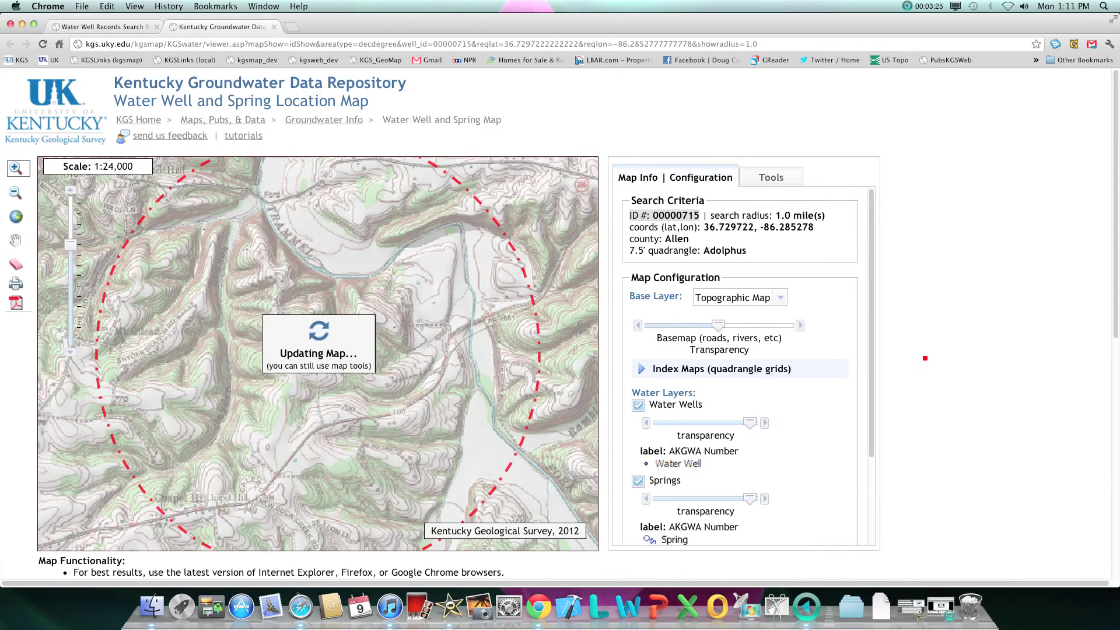
Switch on the Sinkhole Outlines layer in the Map Info panel and pick Zoom Out
{"action": "scroll", "coordinate": [924, 358], "scroll_direction": "down", "scroll_amount": 1}
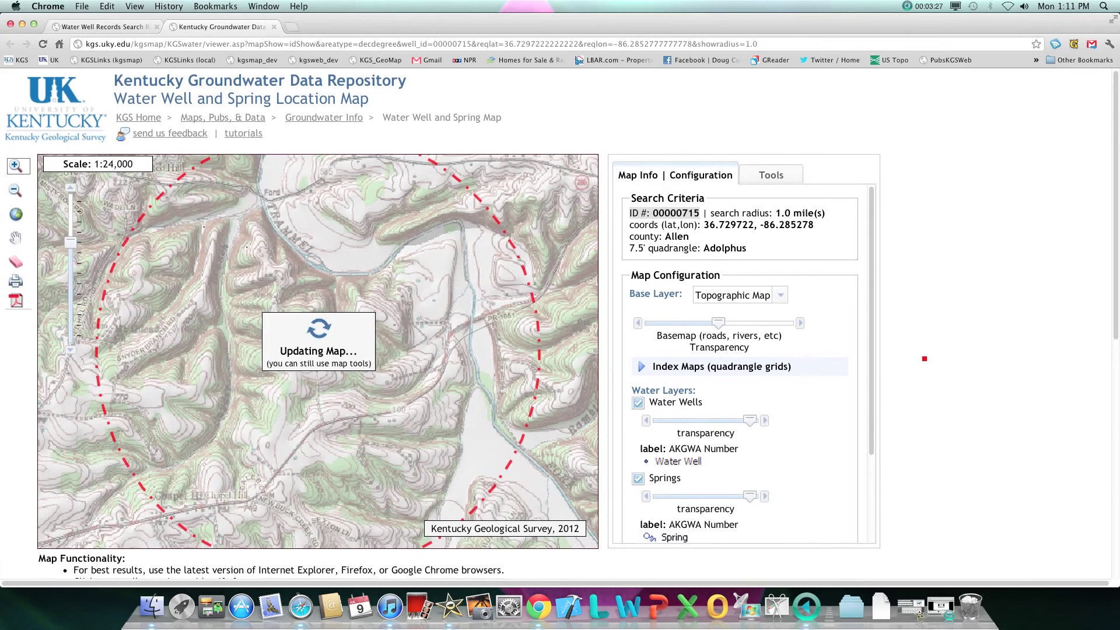
{"action": "scroll", "coordinate": [925, 358], "scroll_direction": "down", "scroll_amount": 2}
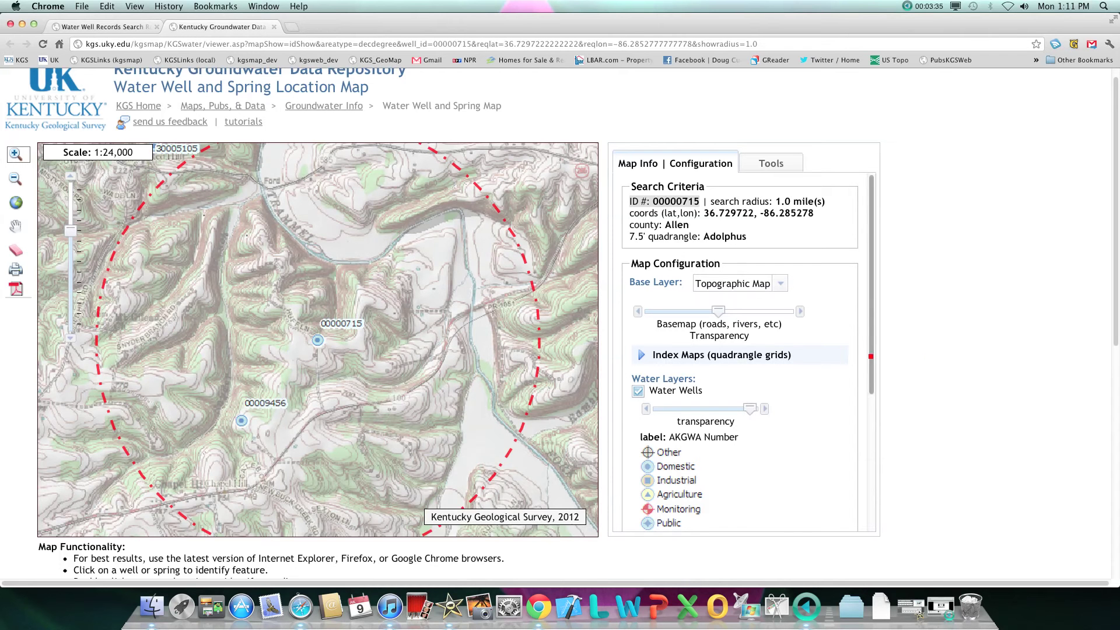
{"action": "scroll", "coordinate": [871, 392], "scroll_direction": "down", "scroll_amount": 3}
{"action": "left_click_drag", "start_coordinate": [871, 392], "coordinate": [872, 482]}
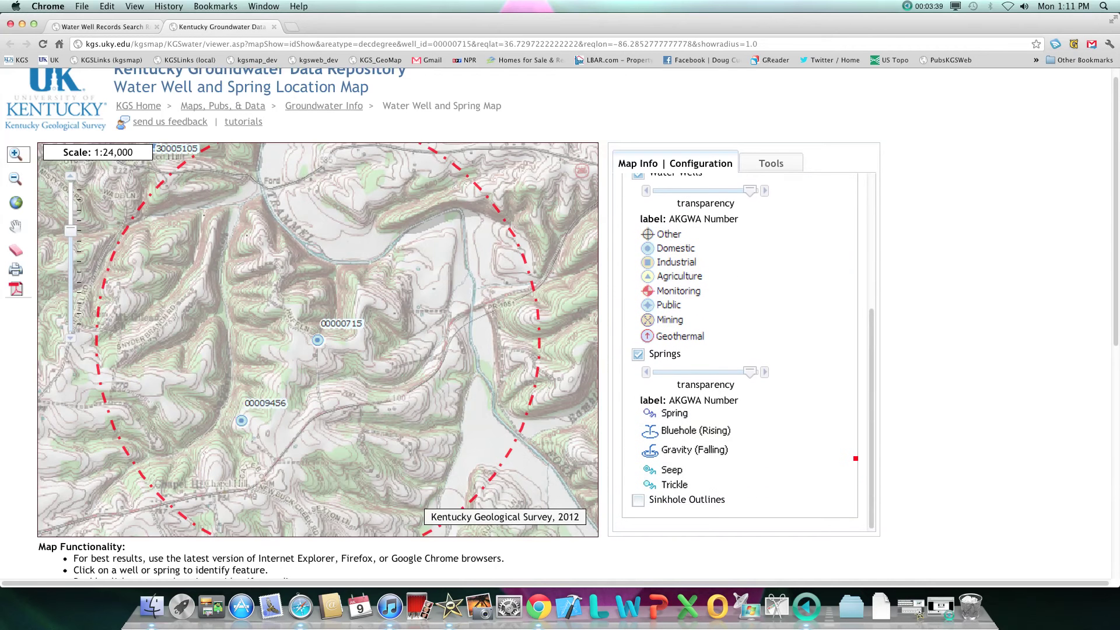
{"action": "left_click", "coordinate": [639, 501]}
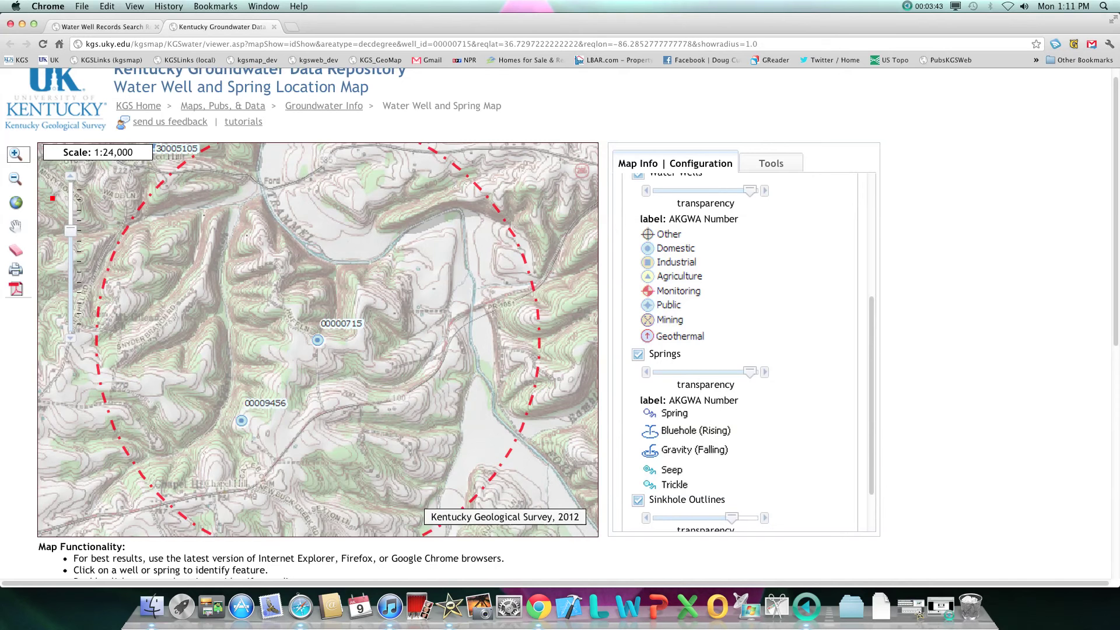
{"action": "left_click", "coordinate": [17, 179]}
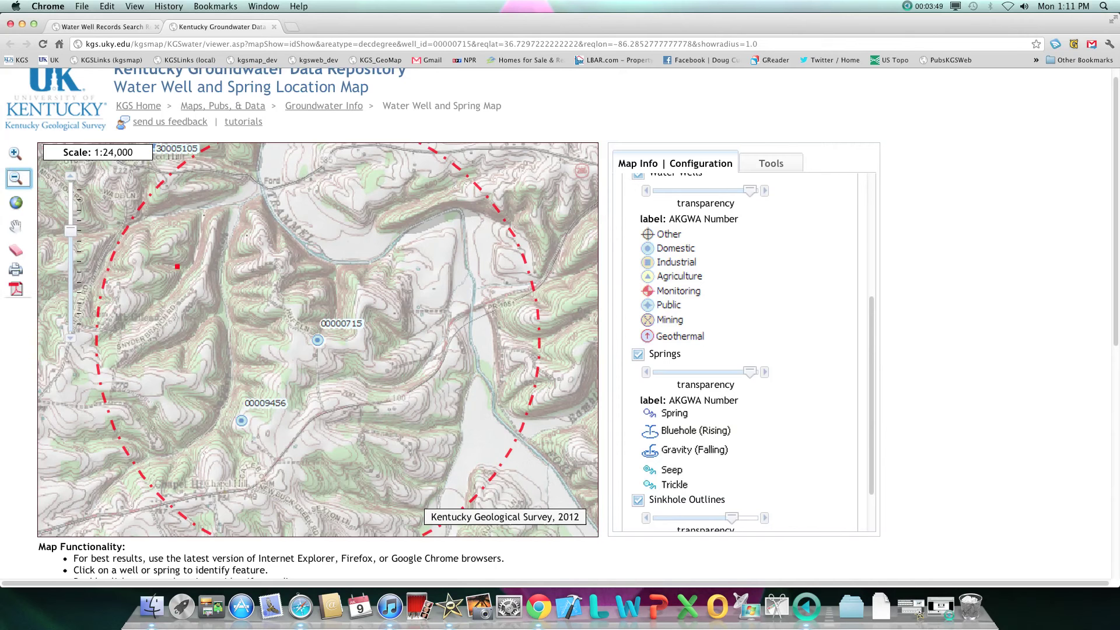
Zoom the map out to 1:100,000 around well 00000715's search circle
{"action": "left_click", "coordinate": [303, 319]}
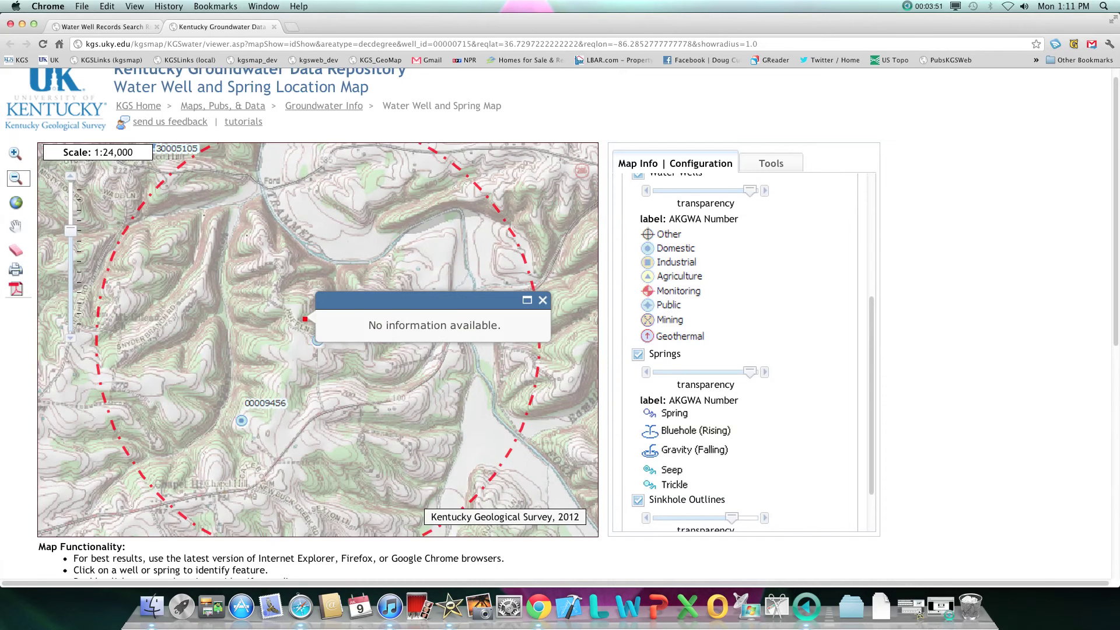
{"action": "left_click_drag", "start_coordinate": [190, 270], "coordinate": [551, 368]}
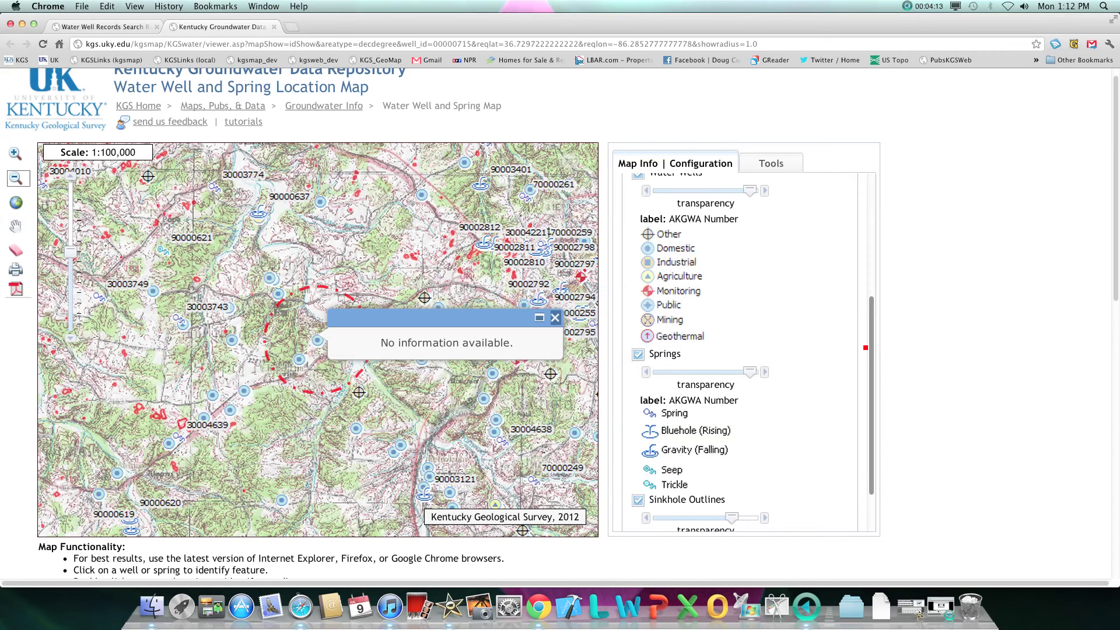
{"action": "scroll", "coordinate": [874, 344], "scroll_direction": "up", "scroll_amount": 1}
{"action": "left_click_drag", "start_coordinate": [875, 345], "coordinate": [875, 225]}
Switch the base map to Imagery (2010), adjust roads transparency, and identify well 00009457
{"action": "left_click", "coordinate": [764, 286]}
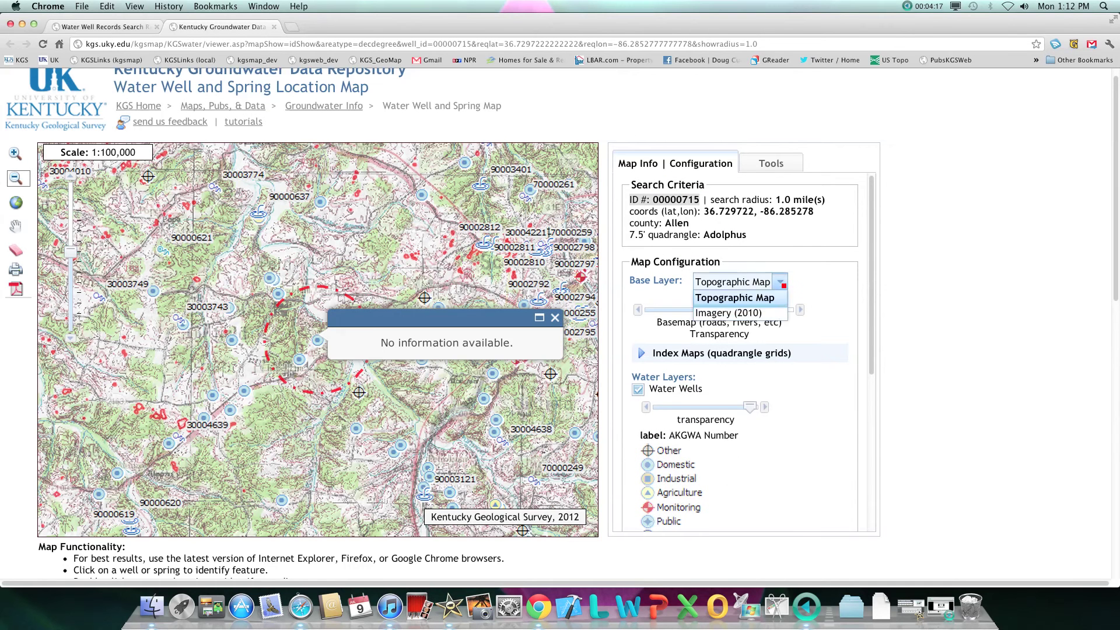
{"action": "left_click", "coordinate": [760, 311]}
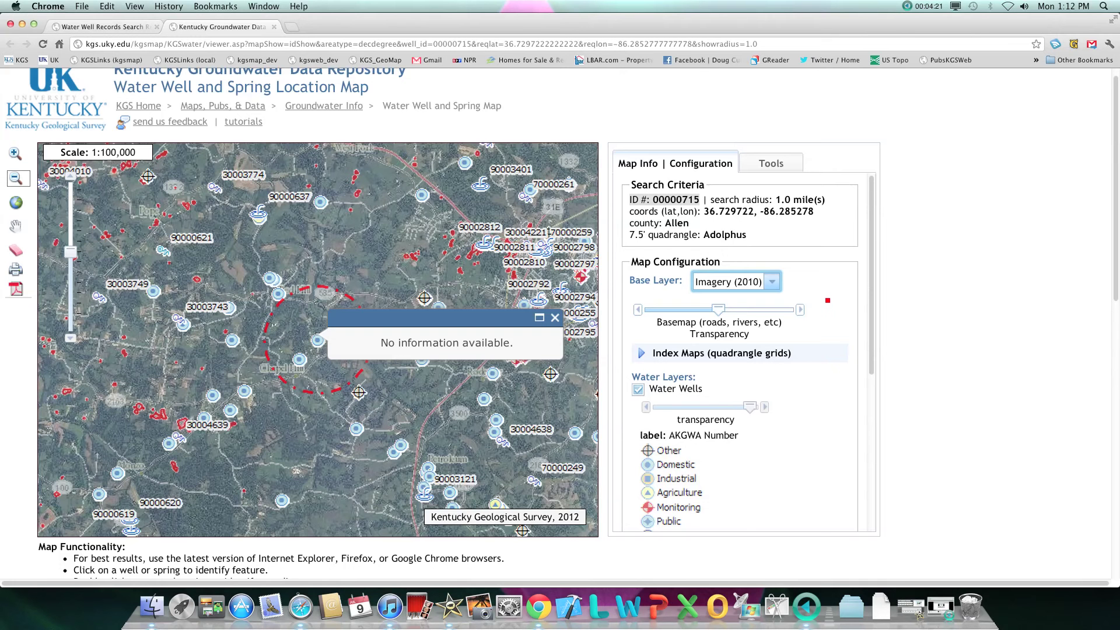
{"action": "left_click_drag", "start_coordinate": [722, 312], "coordinate": [785, 312]}
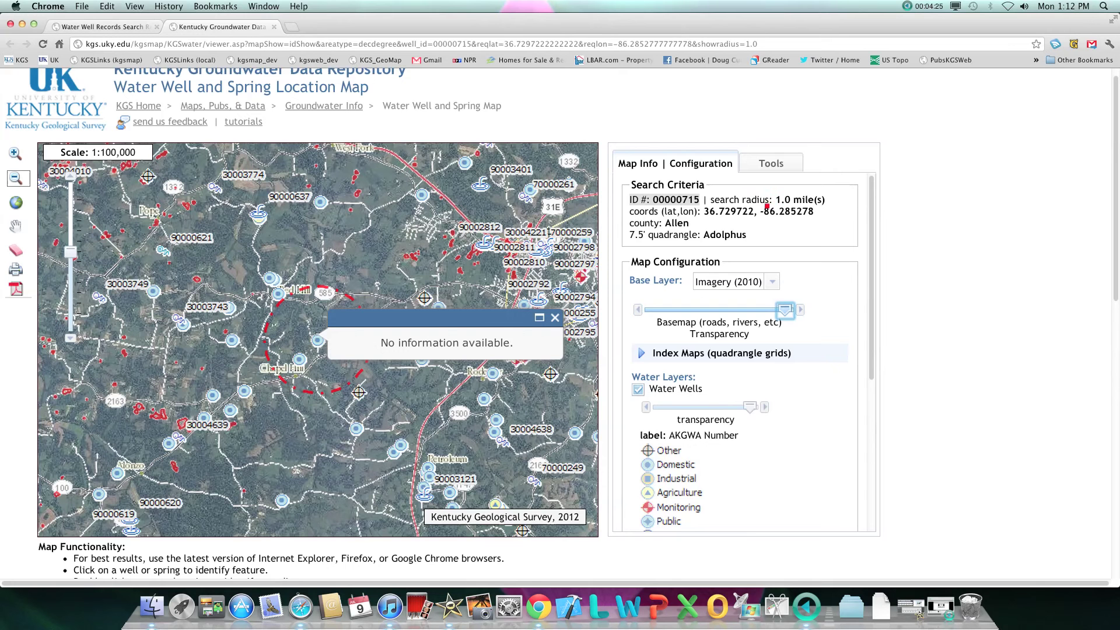
{"action": "left_click", "coordinate": [771, 163]}
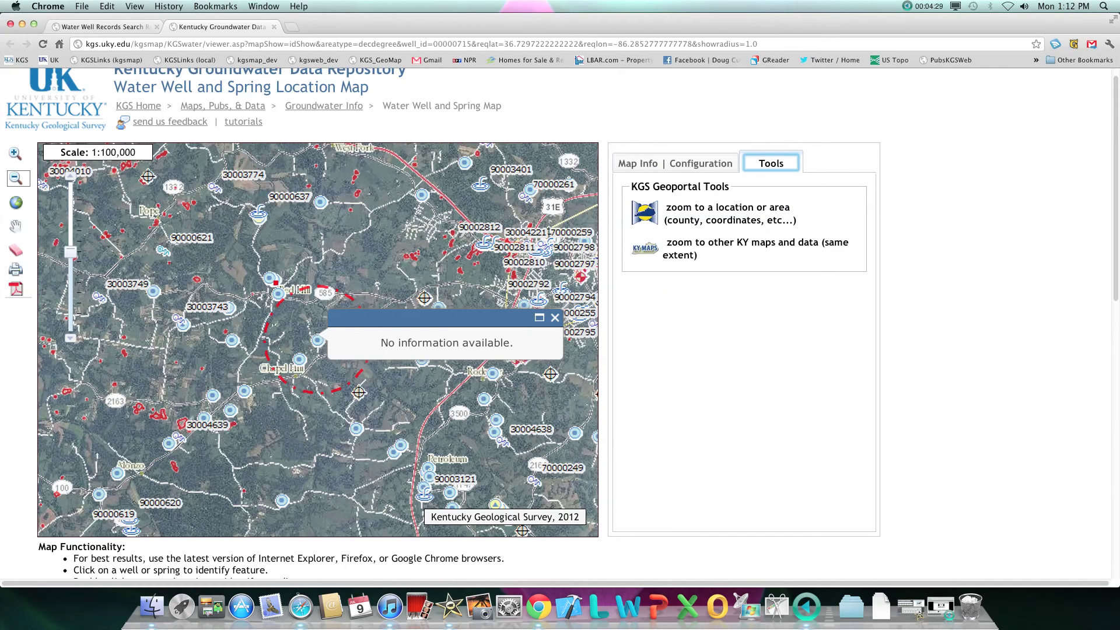
{"action": "left_click", "coordinate": [270, 280]}
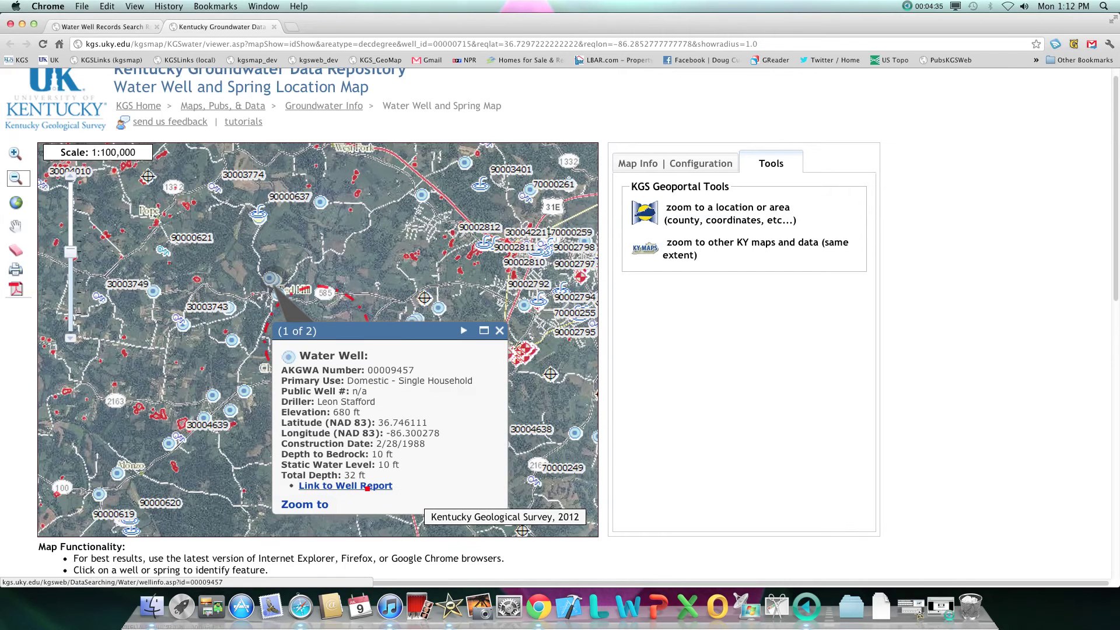
Read through the full well report for 00009457, then close it
{"action": "left_click", "coordinate": [367, 486]}
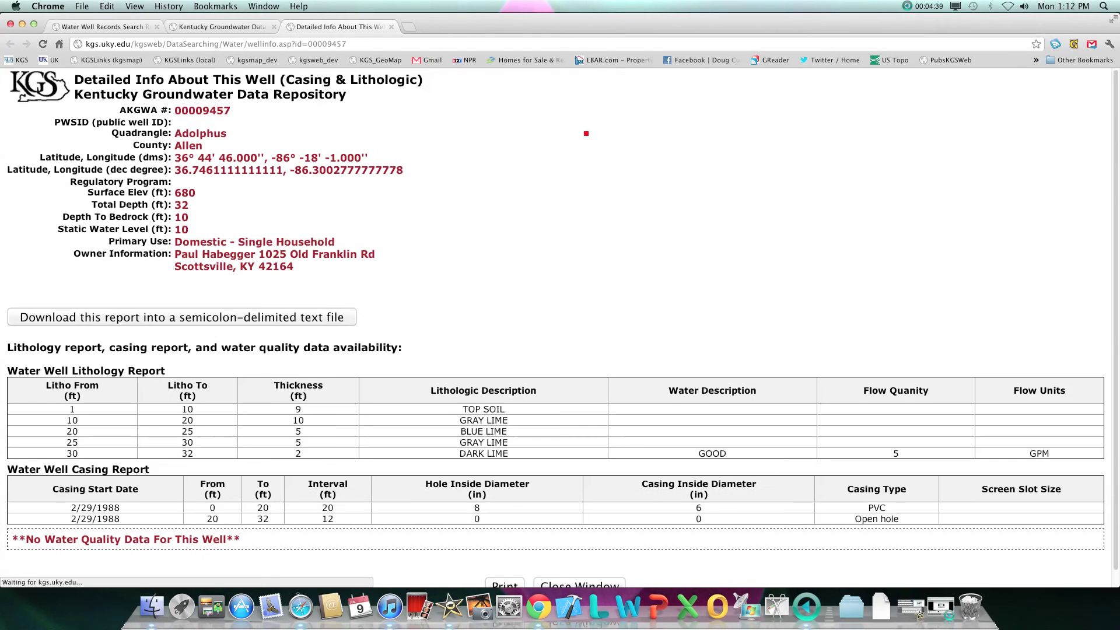
{"action": "scroll", "coordinate": [599, 162], "scroll_direction": "down", "scroll_amount": 2}
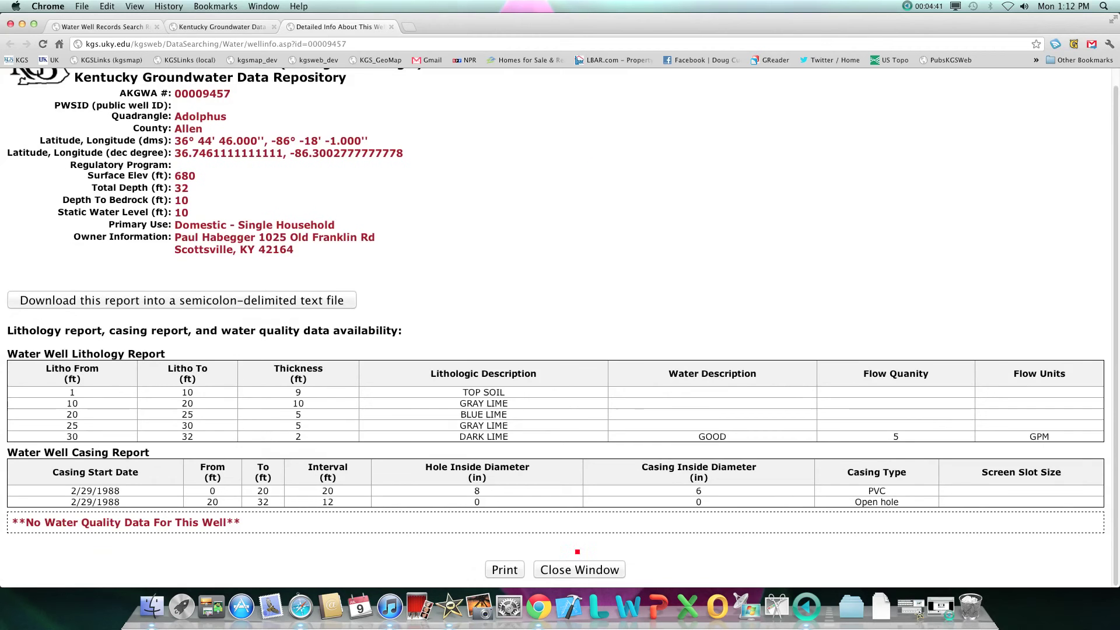
{"action": "left_click", "coordinate": [591, 571]}
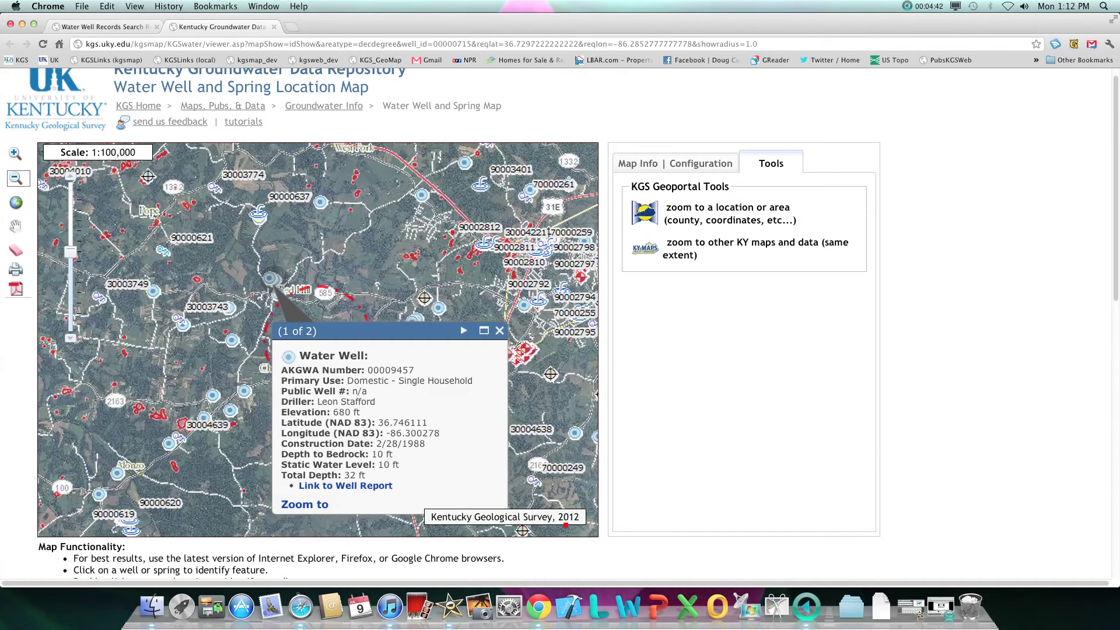
Zoom the map to well 00009457 and check neighbouring well 00013240's details
{"action": "left_click", "coordinate": [326, 507]}
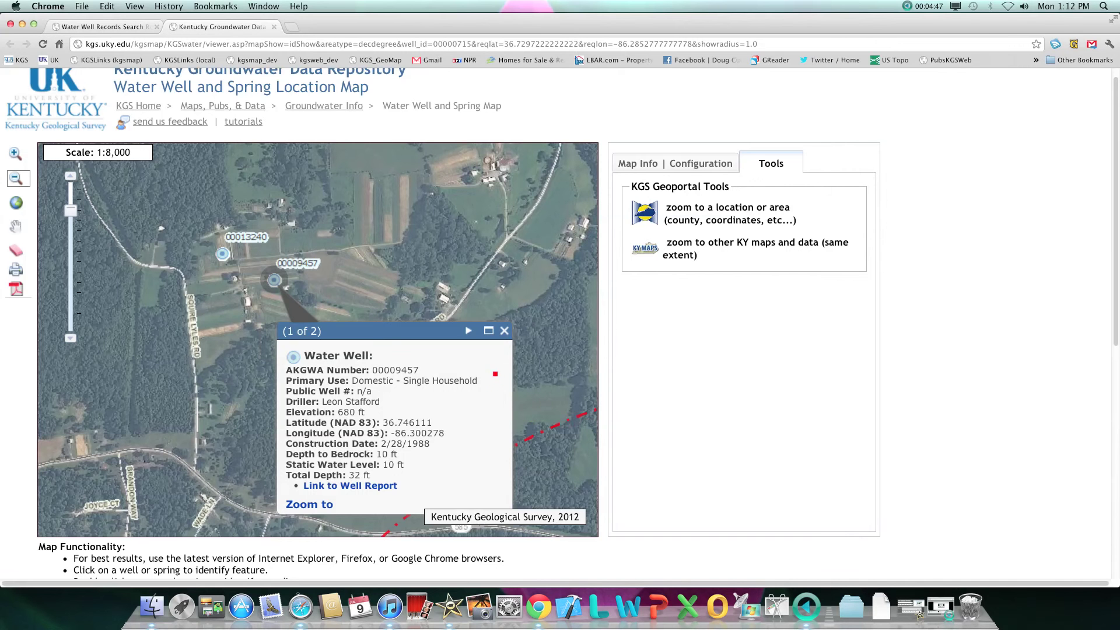
{"action": "left_click", "coordinate": [469, 331]}
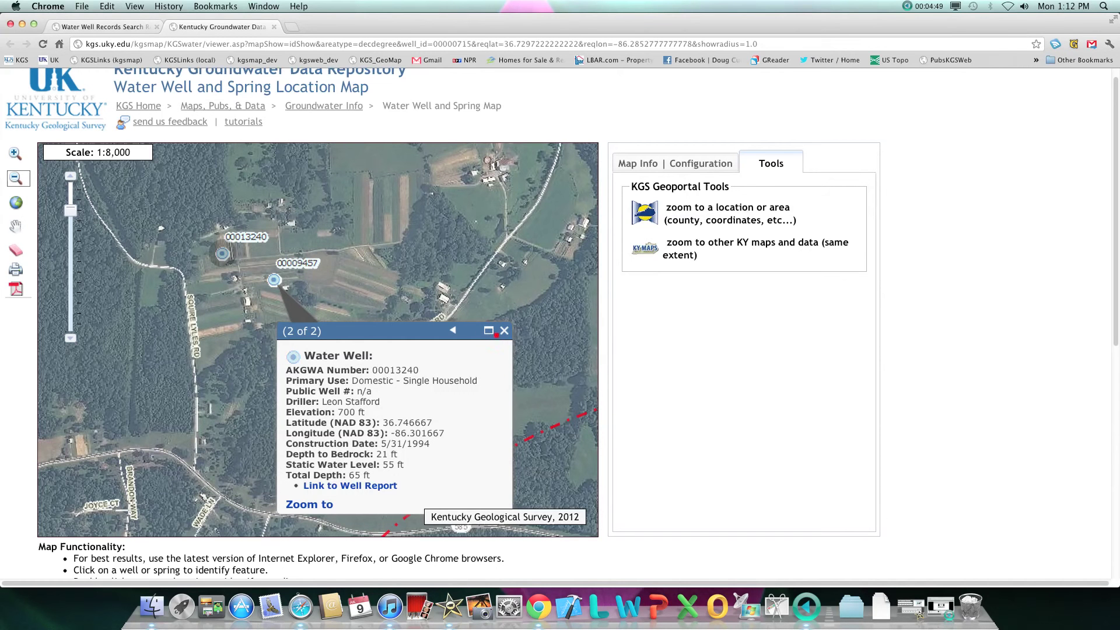
{"action": "left_click", "coordinate": [504, 331]}
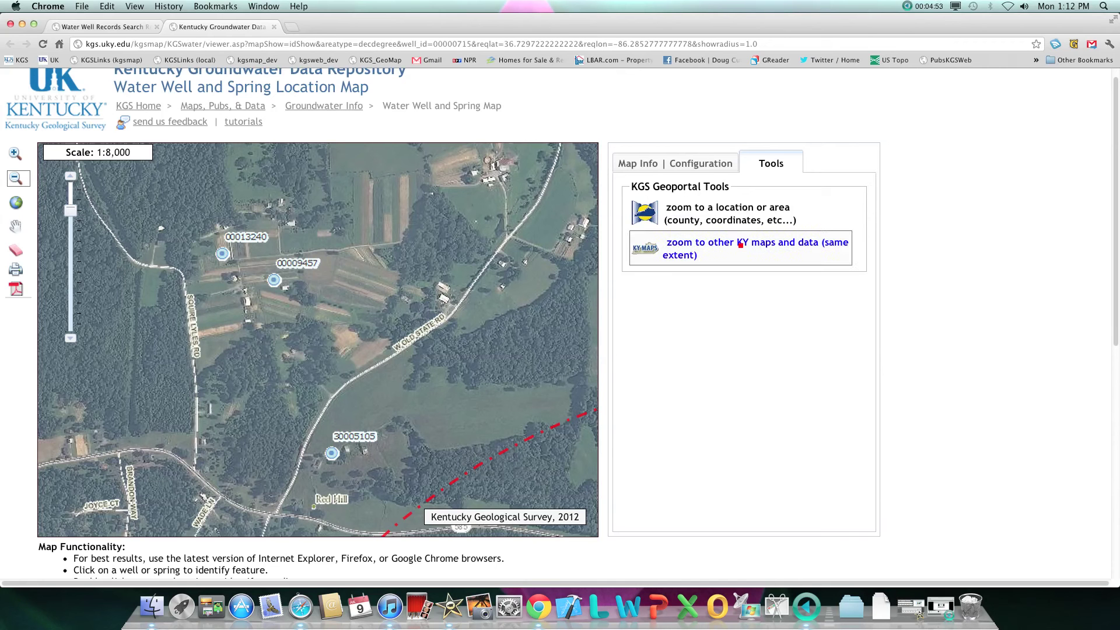
{"action": "left_click", "coordinate": [740, 244]}
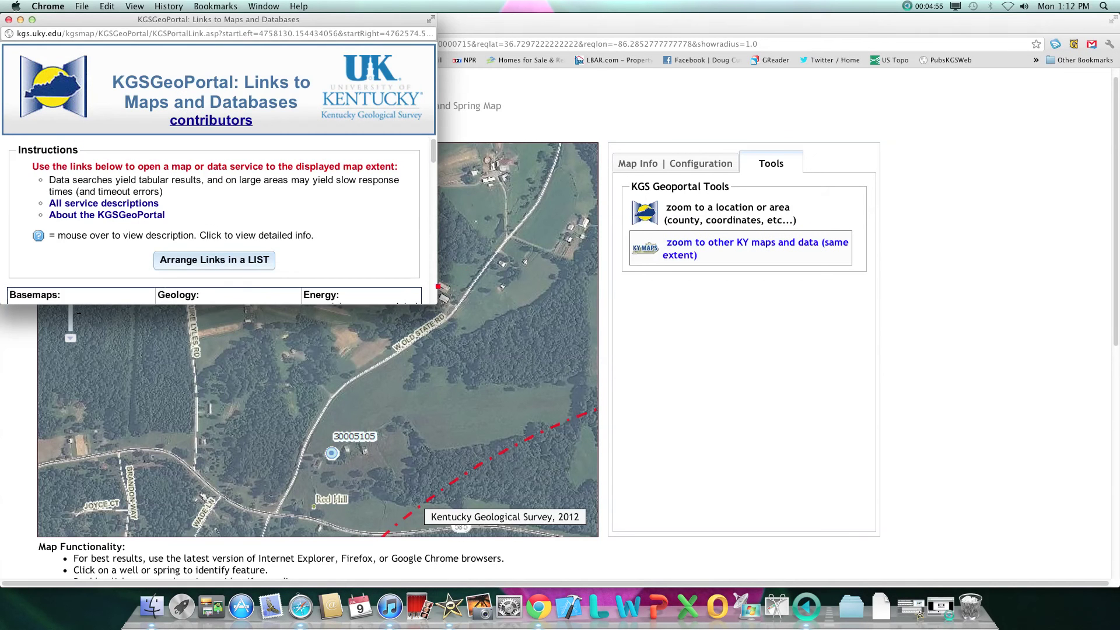
{"action": "mouse_move", "coordinate": [432, 304]}
{"action": "left_mouse_down"}
{"action": "mouse_move", "coordinate": [645, 338]}
{"action": "mouse_move", "coordinate": [909, 513]}
{"action": "mouse_move", "coordinate": [907, 548]}
{"action": "mouse_move", "coordinate": [930, 580]}
{"action": "left_mouse_up"}
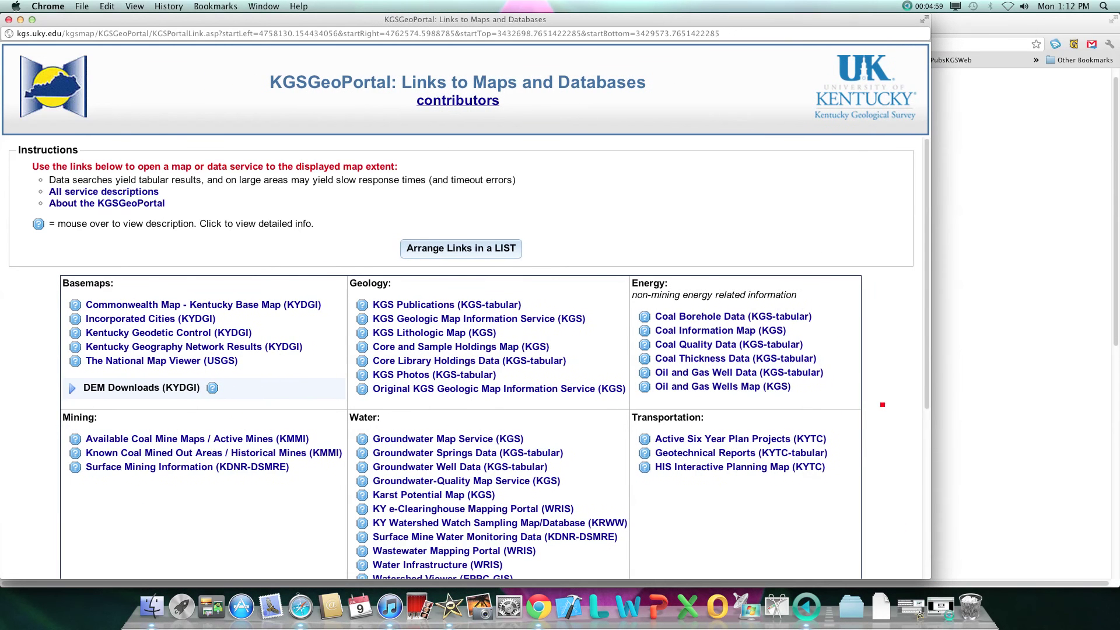
{"action": "scroll", "coordinate": [882, 405], "scroll_direction": "down", "scroll_amount": 1}
{"action": "scroll", "coordinate": [882, 405], "scroll_direction": "down", "scroll_amount": 4}
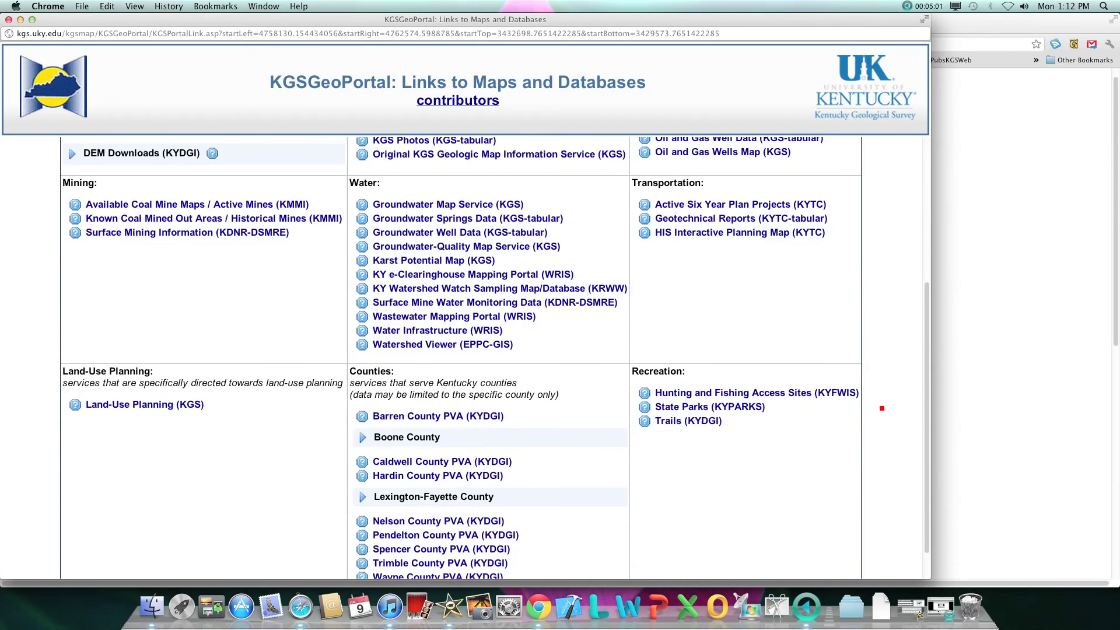
{"action": "scroll", "coordinate": [881, 407], "scroll_direction": "down", "scroll_amount": 1}
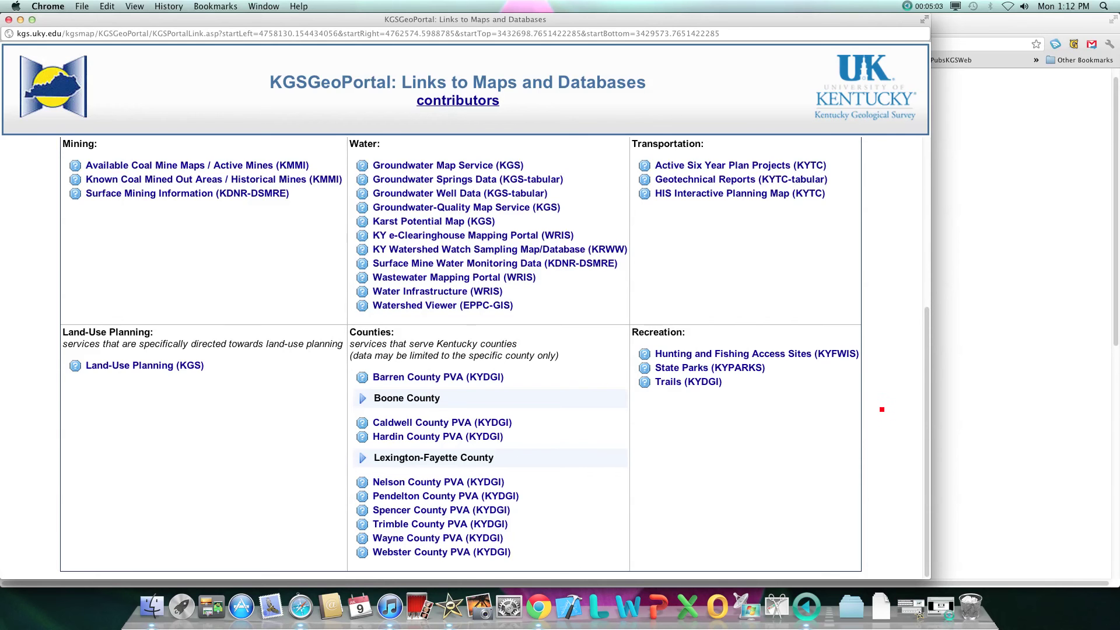
{"action": "scroll", "coordinate": [882, 409], "scroll_direction": "up", "scroll_amount": 5}
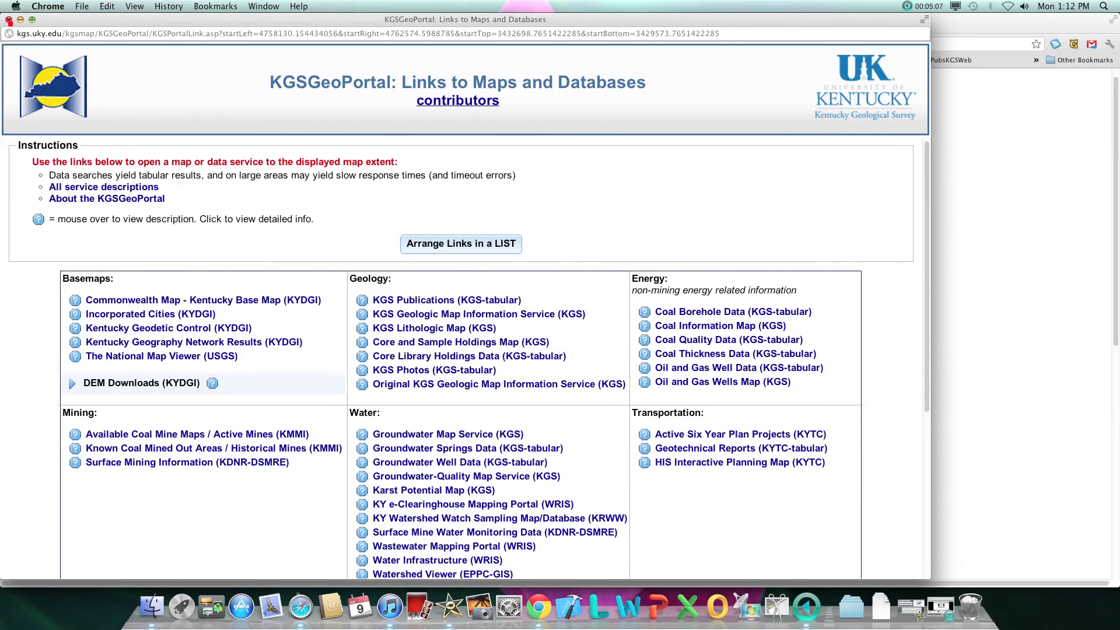
{"action": "left_click", "coordinate": [9, 20]}
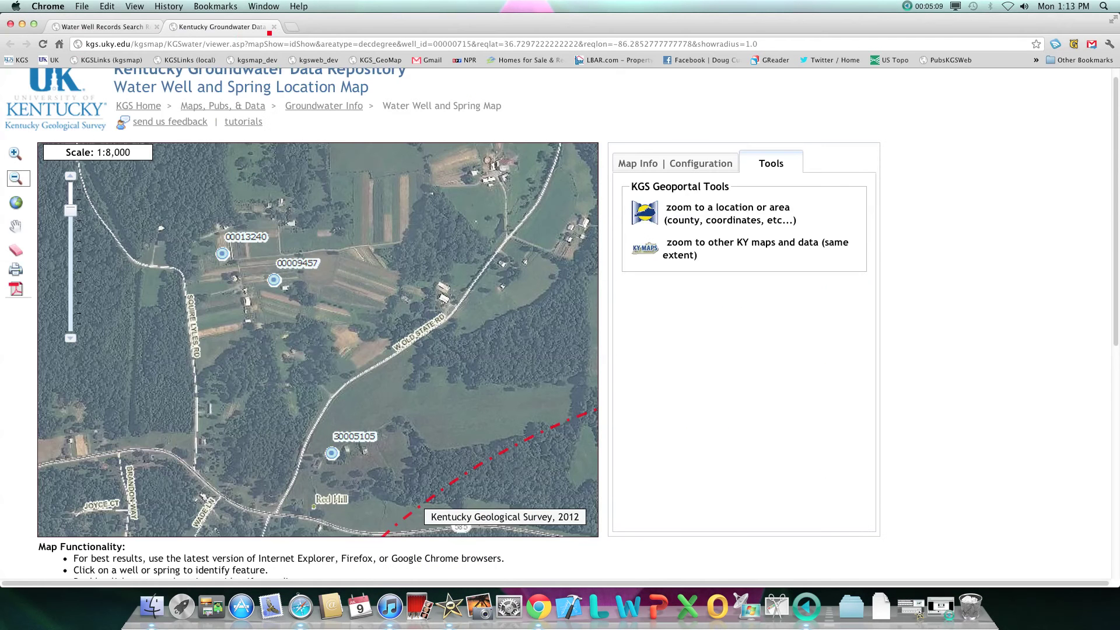
Close the well map tab, go back two pages, and open Water under Research/Programs
{"action": "left_click", "coordinate": [274, 27]}
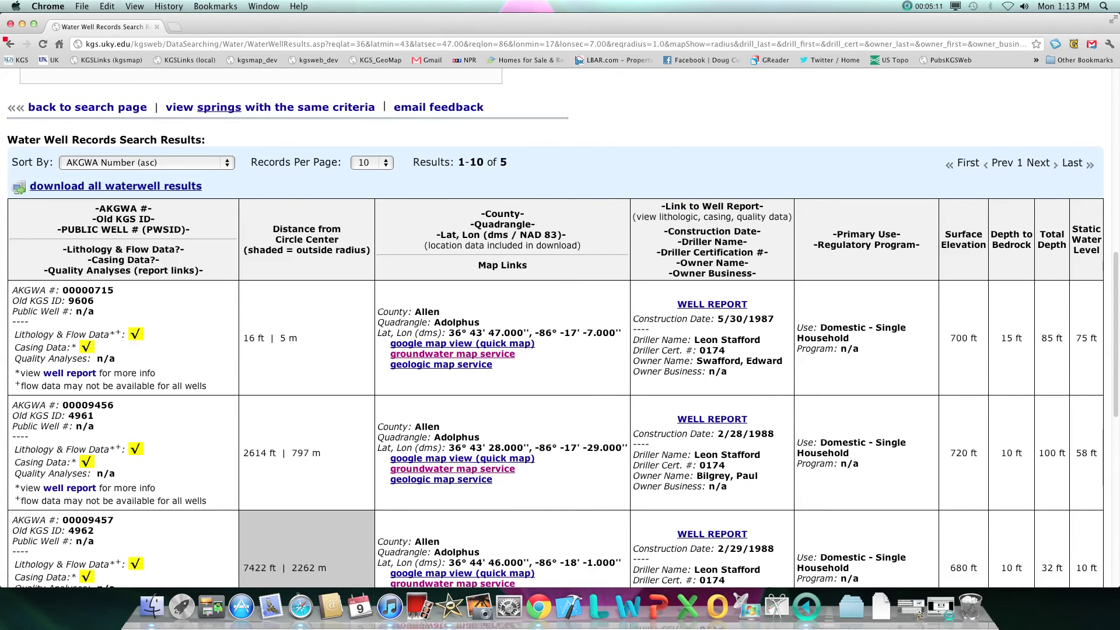
{"action": "left_click", "coordinate": [10, 44]}
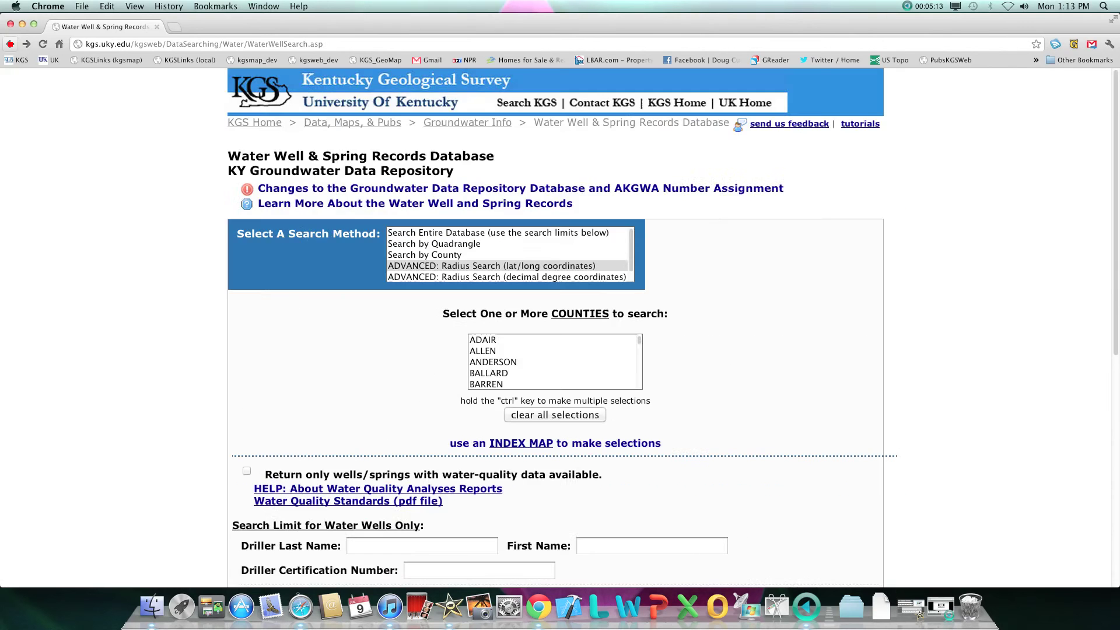
{"action": "left_click", "coordinate": [9, 44]}
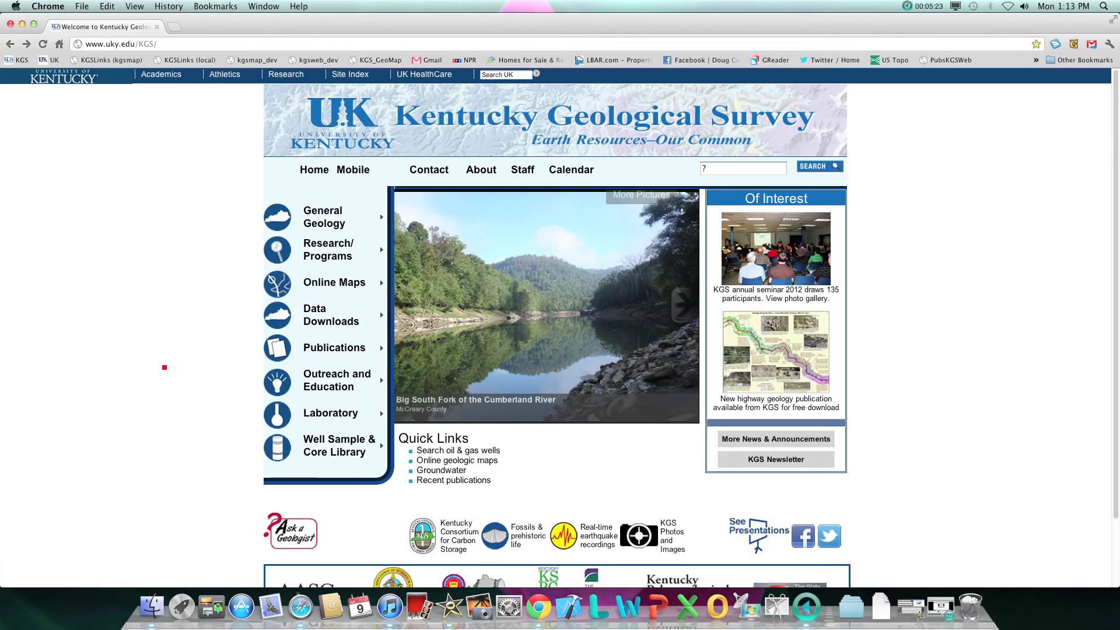
{"action": "mouse_move", "coordinate": [362, 251]}
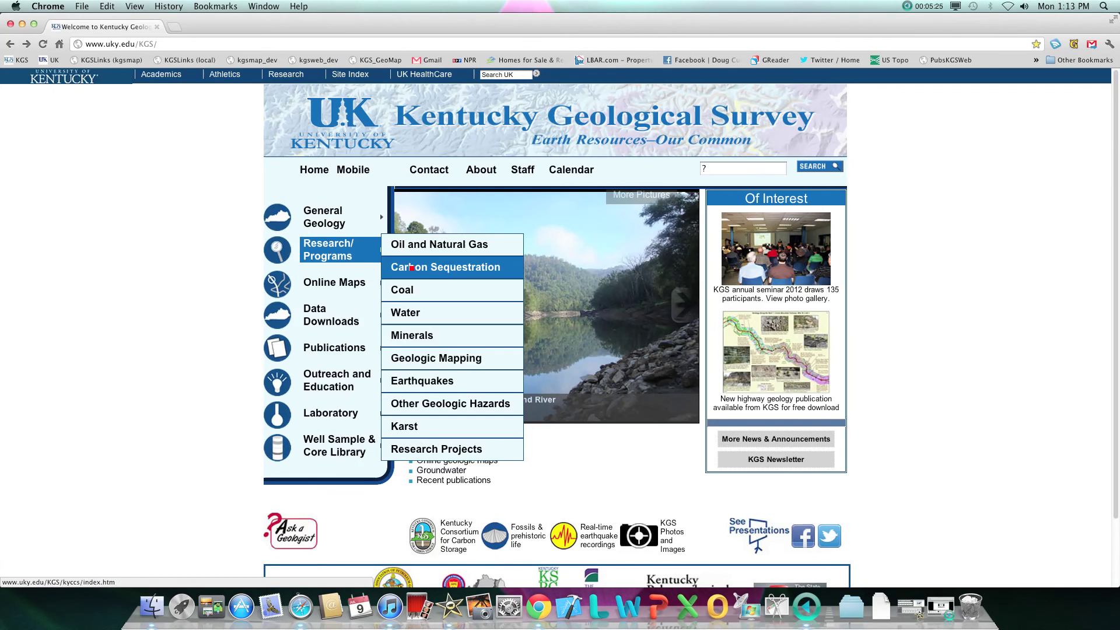
{"action": "left_click", "coordinate": [420, 314]}
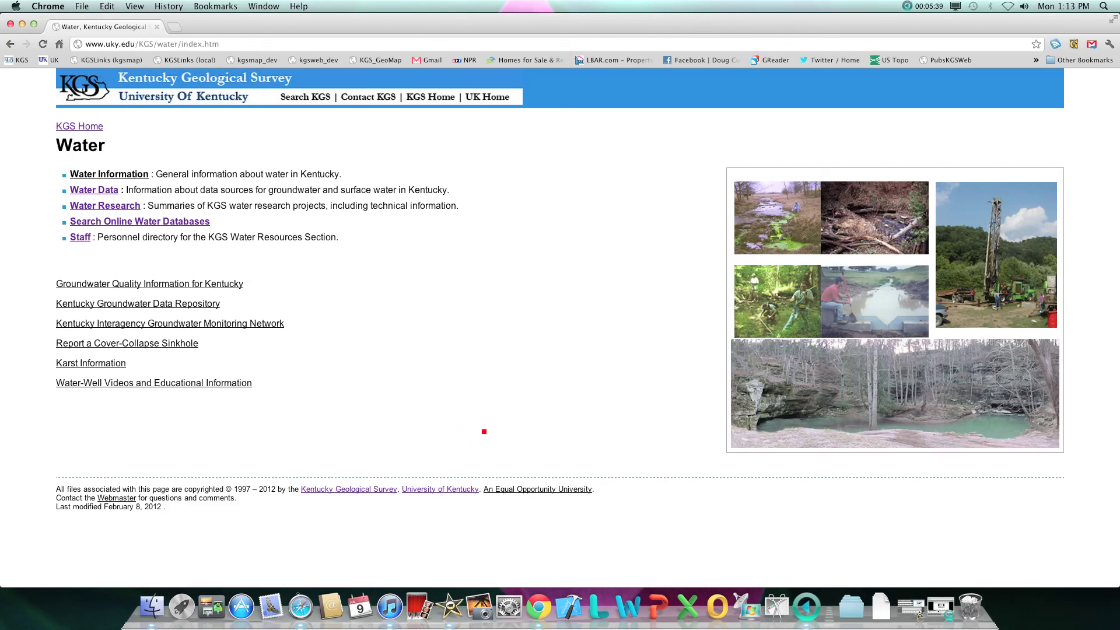
{"action": "left_click", "coordinate": [80, 237]}
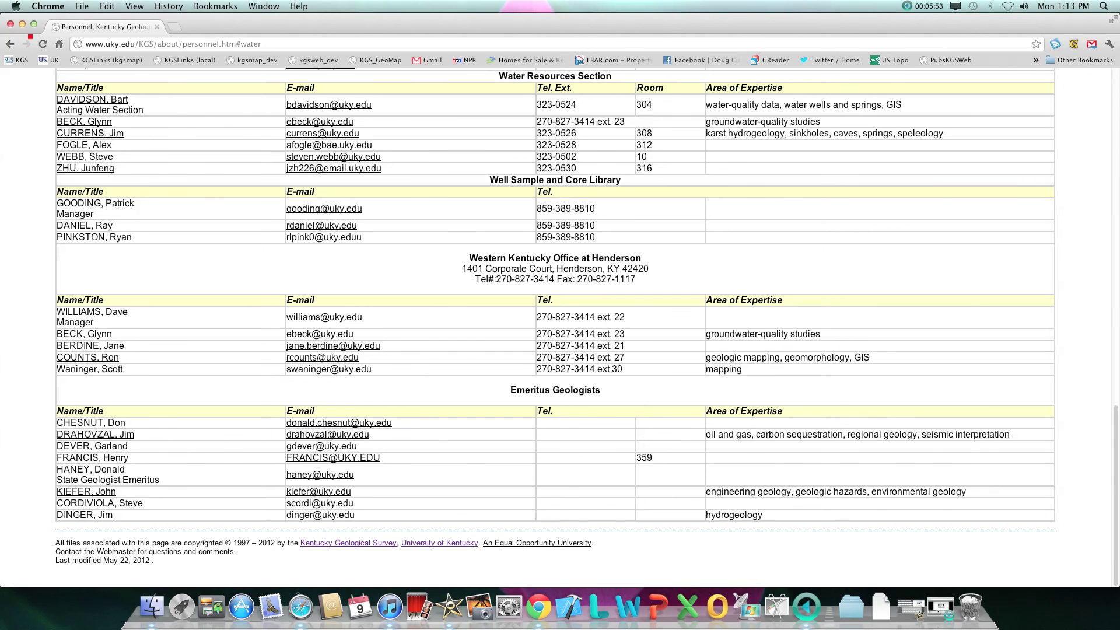
{"action": "left_click", "coordinate": [10, 44]}
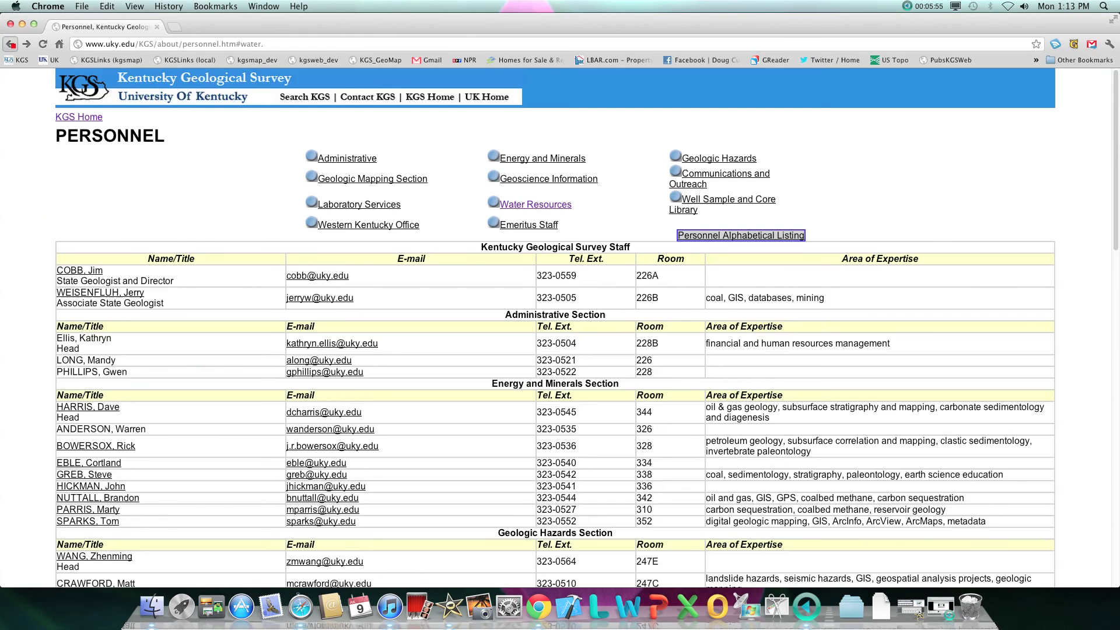
{"action": "left_click", "coordinate": [10, 43]}
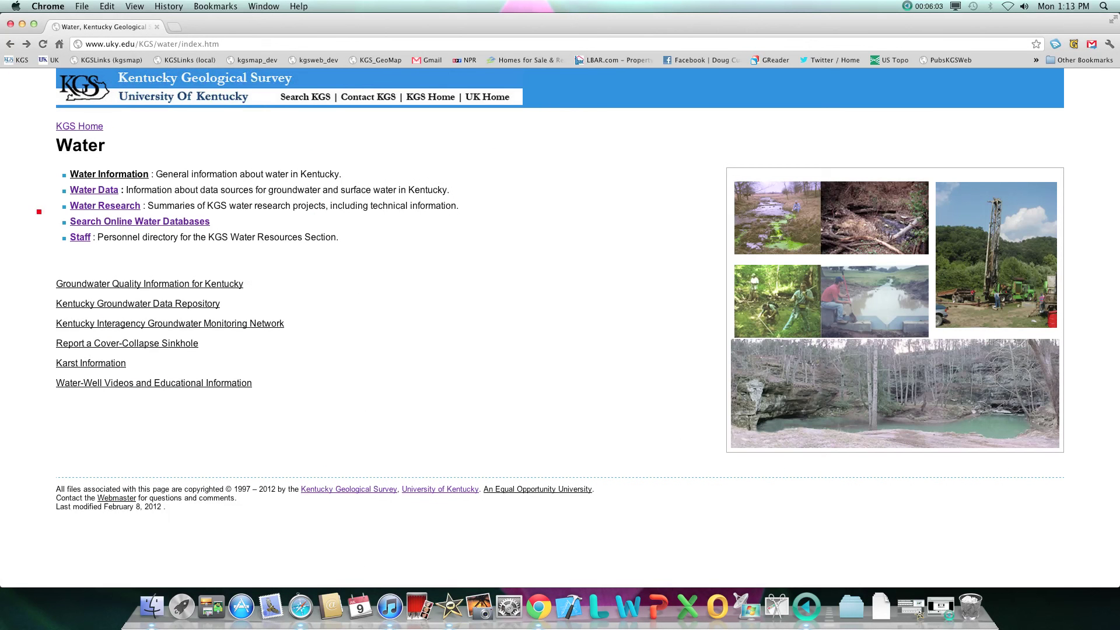
Browse the Water Research page, then return to the Water page
{"action": "left_click", "coordinate": [82, 206]}
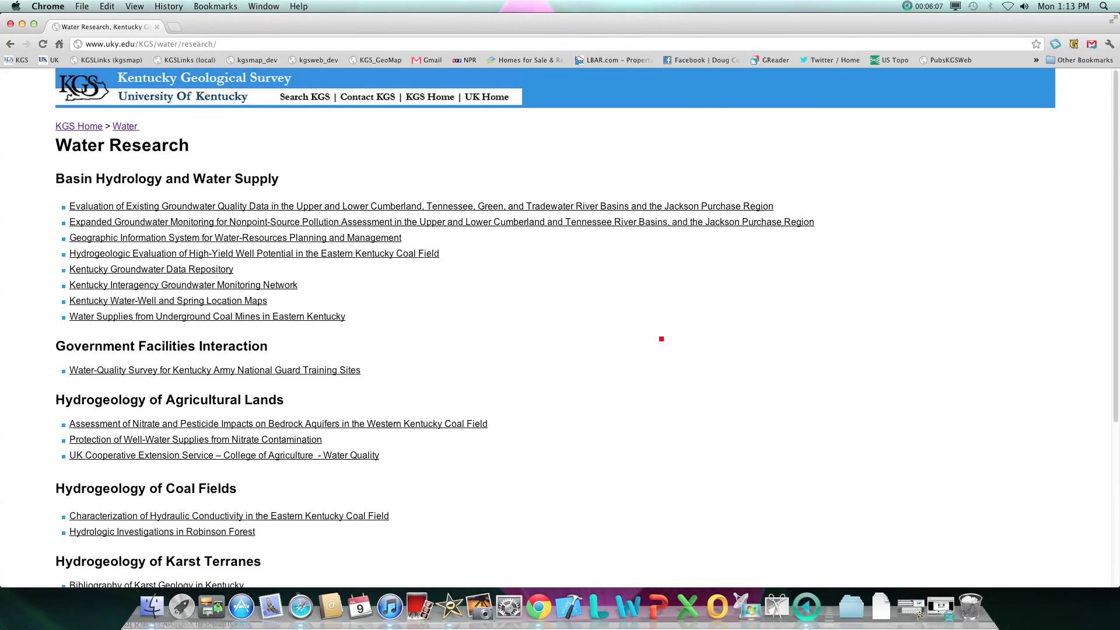
{"action": "scroll", "coordinate": [673, 343], "scroll_direction": "down", "scroll_amount": 5}
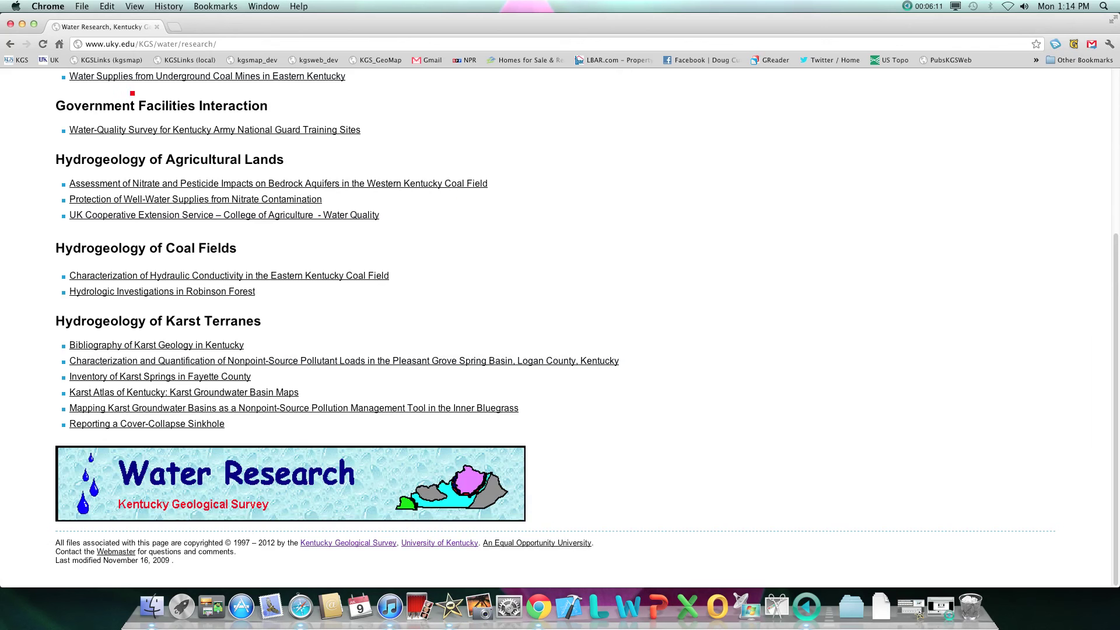
{"action": "left_click", "coordinate": [12, 46]}
View the Water Data page, then go back to the KGS home page
{"action": "left_click", "coordinate": [91, 190]}
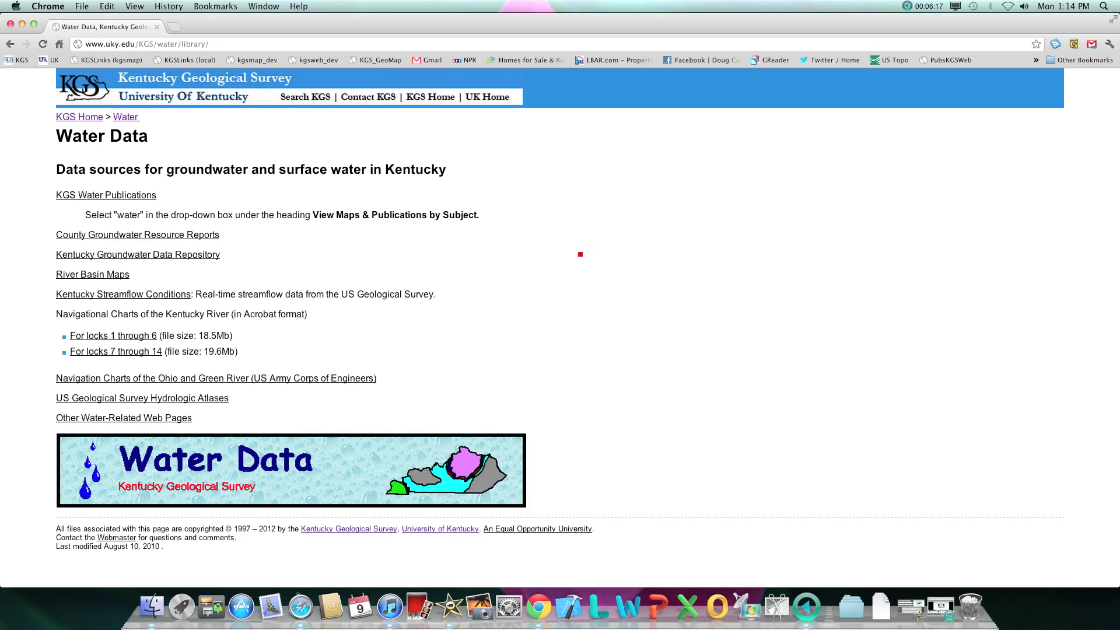
{"action": "left_click", "coordinate": [11, 44]}
{"action": "left_click", "coordinate": [10, 43]}
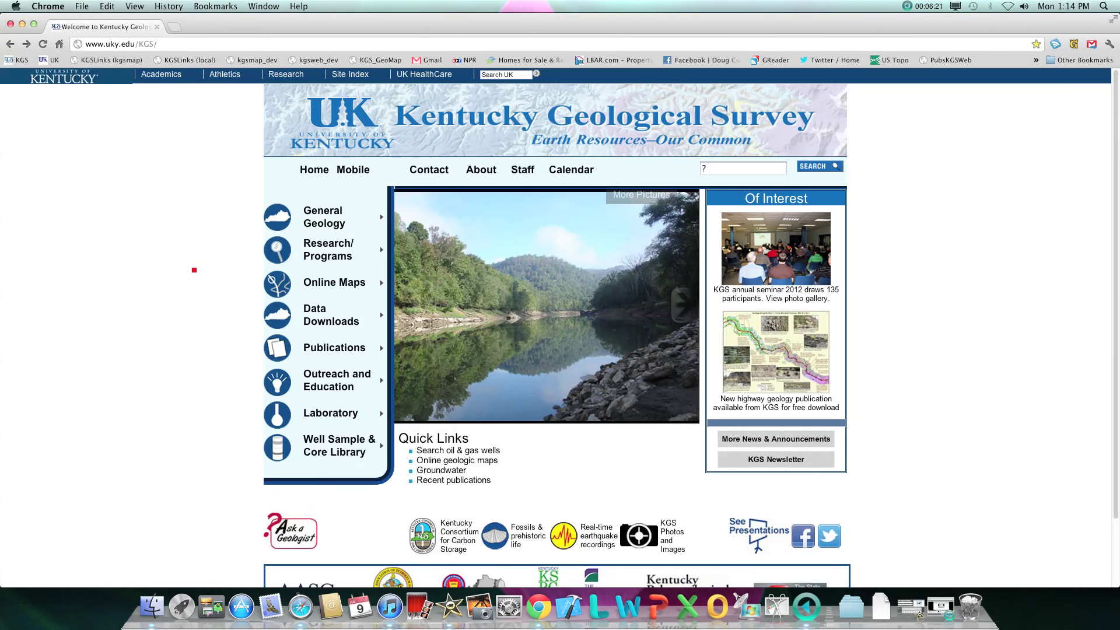